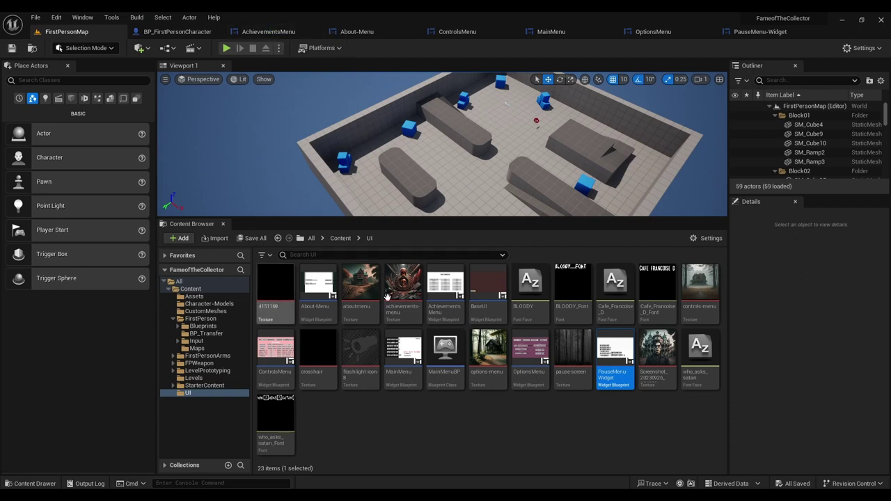
Step: Go up from the UI folder to the top-level Content folder in the Content Browser
{"action": "left_click", "coordinate": [340, 238]}
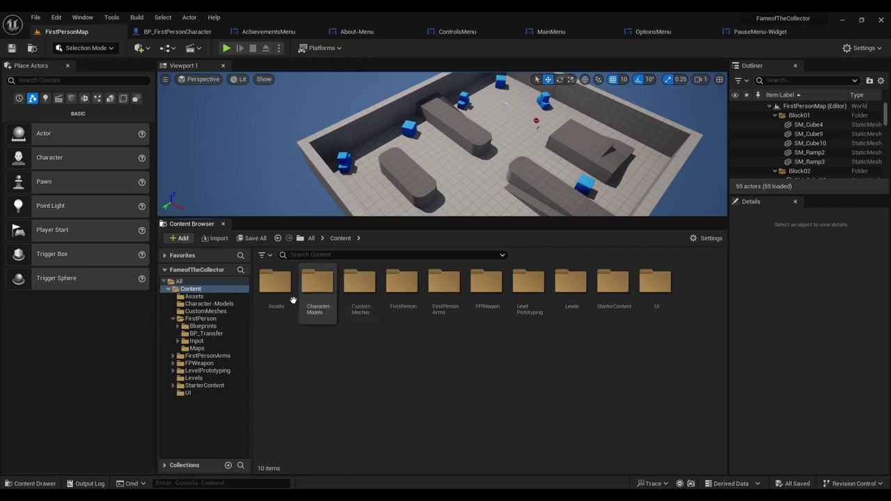
Step: Open BP_FirstPersonCharacter and pan and zoom its Event Graph across the comment groups, including Pause Selection
{"action": "left_click", "coordinate": [177, 32]}
{"action": "scroll", "coordinate": [331, 247], "scroll_direction": "down", "scroll_amount": 3}
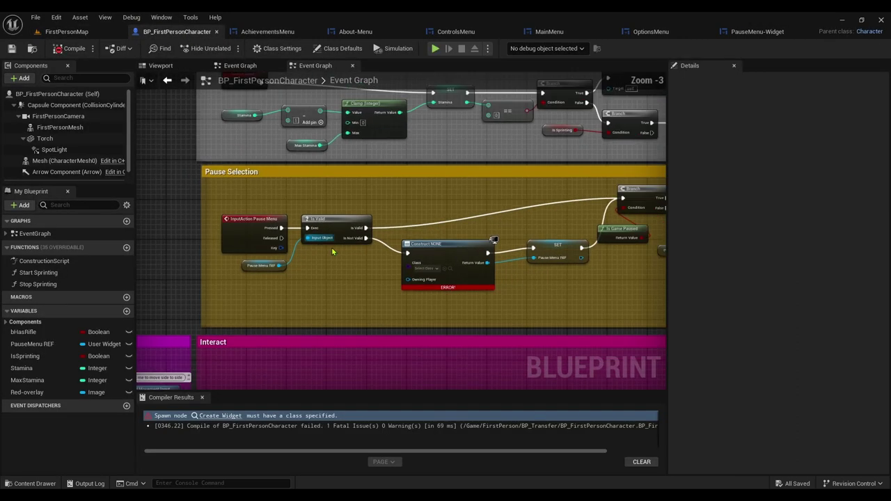
{"action": "scroll", "coordinate": [360, 313], "scroll_direction": "down", "scroll_amount": 3}
{"action": "mouse_move", "coordinate": [360, 318]}
{"action": "right_mouse_down"}
{"action": "mouse_move", "coordinate": [467, 223]}
{"action": "mouse_move", "coordinate": [551, 199]}
{"action": "mouse_move", "coordinate": [528, 259]}
{"action": "right_mouse_up"}
{"action": "scroll", "coordinate": [528, 259], "scroll_direction": "up", "scroll_amount": 3}
{"action": "mouse_move", "coordinate": [215, 302]}
{"action": "right_mouse_down"}
{"action": "mouse_move", "coordinate": [213, 247]}
{"action": "mouse_move", "coordinate": [414, 332]}
{"action": "mouse_move", "coordinate": [520, 319]}
{"action": "mouse_move", "coordinate": [533, 290]}
{"action": "mouse_move", "coordinate": [582, 279]}
{"action": "mouse_move", "coordinate": [505, 238]}
{"action": "mouse_move", "coordinate": [388, 259]}
{"action": "right_mouse_up"}
{"action": "scroll", "coordinate": [566, 277], "scroll_direction": "down", "scroll_amount": 2}
{"action": "scroll", "coordinate": [566, 277], "scroll_direction": "up", "scroll_amount": 2}
{"action": "scroll", "coordinate": [491, 237], "scroll_direction": "down", "scroll_amount": 1}
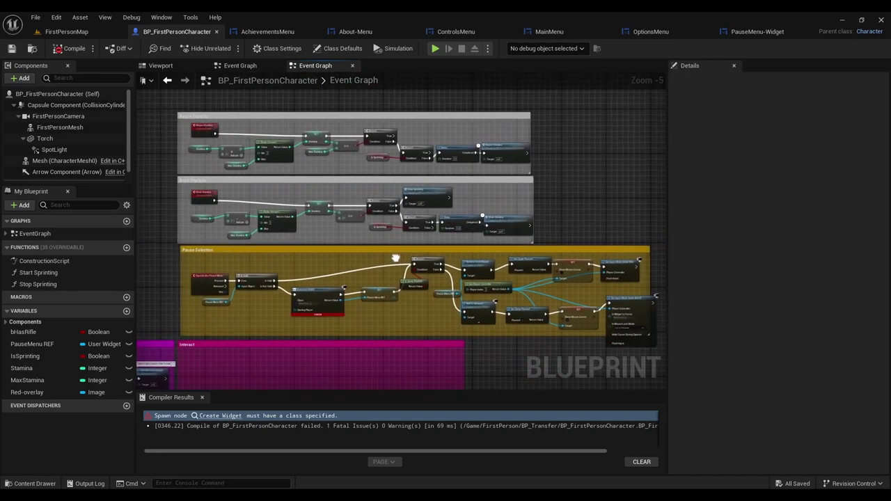
{"action": "scroll", "coordinate": [275, 217], "scroll_direction": "up", "scroll_amount": 1}
{"action": "scroll", "coordinate": [275, 217], "scroll_direction": "down", "scroll_amount": 1}
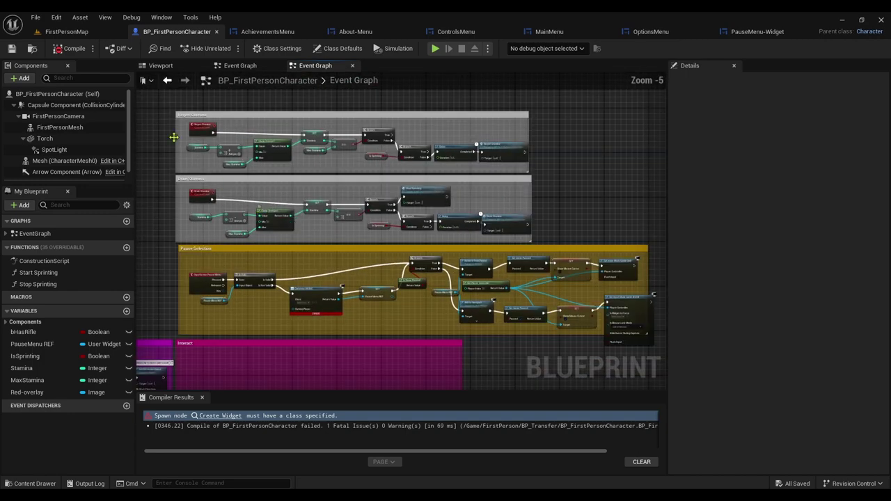
Step: Review the AchievementsMenu, About-Menu, ControlsMenu, MainMenu, OptionsMenu and PauseMenu-Widget layouts in turn
{"action": "left_click", "coordinate": [265, 30]}
{"action": "scroll", "coordinate": [169, 144], "scroll_direction": "up", "scroll_amount": 2}
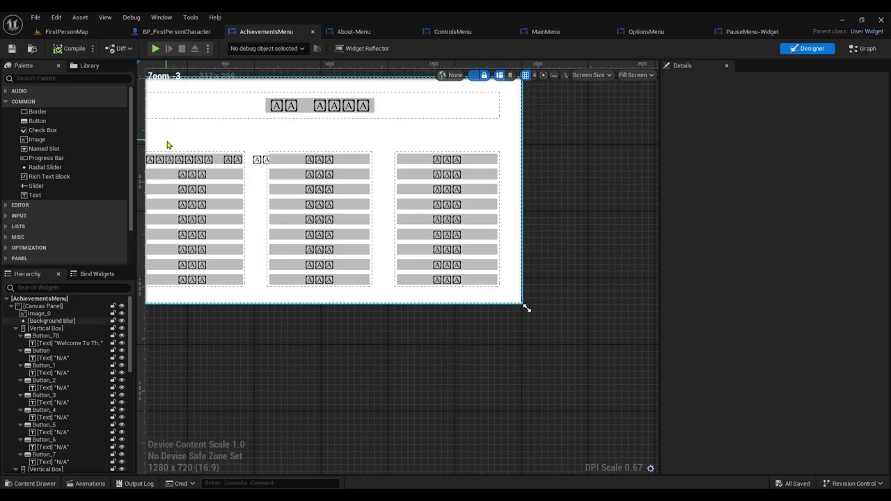
{"action": "scroll", "coordinate": [299, 186], "scroll_direction": "up", "scroll_amount": 1}
{"action": "left_click", "coordinate": [362, 31]}
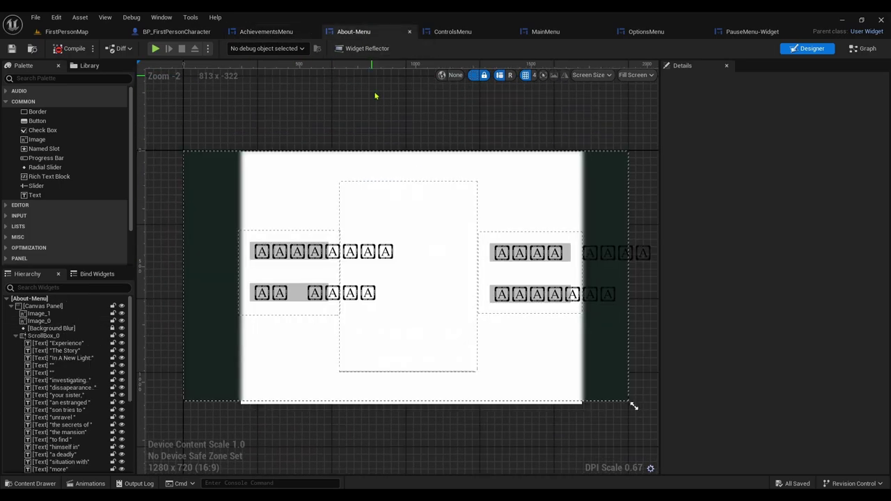
{"action": "left_click", "coordinate": [480, 32]}
{"action": "left_click", "coordinate": [546, 31]}
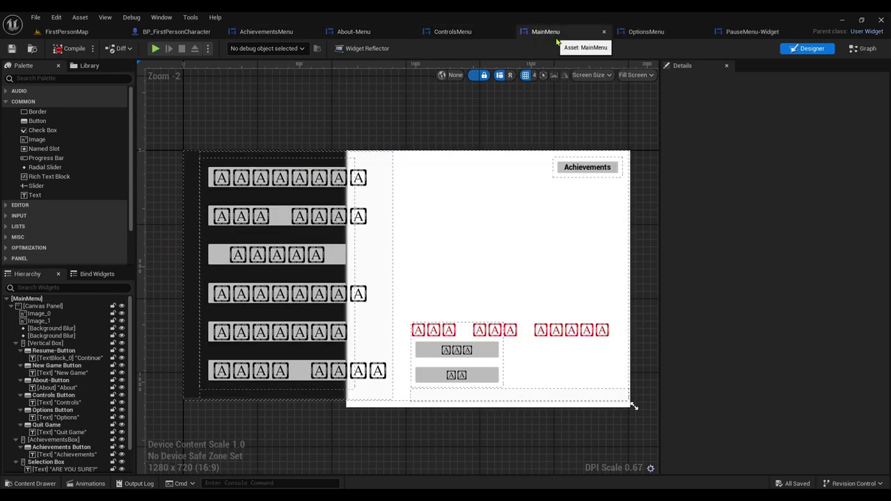
{"action": "left_click", "coordinate": [647, 31]}
{"action": "left_click", "coordinate": [752, 31]}
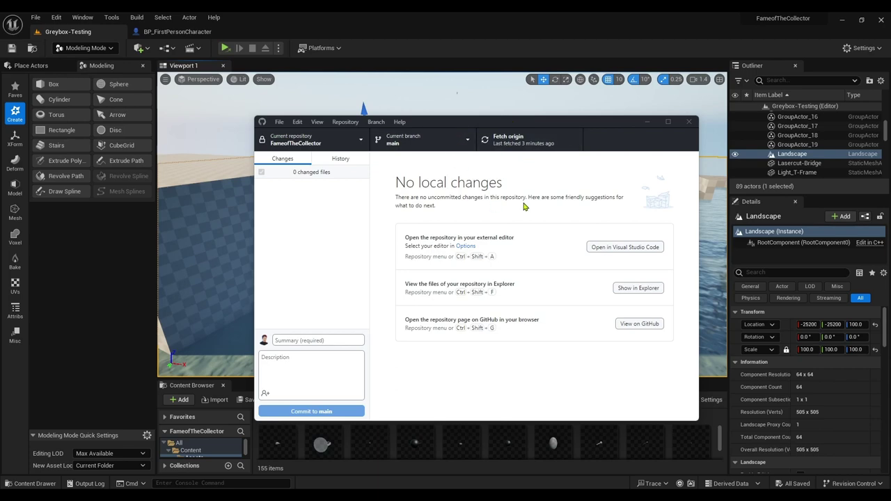
Step: Move the GitHub Desktop window and confirm FameofTheCollector on main has no local changes
{"action": "mouse_move", "coordinate": [524, 123]}
{"action": "left_mouse_down"}
{"action": "mouse_move", "coordinate": [466, 110]}
{"action": "mouse_move", "coordinate": [442, 126]}
{"action": "left_mouse_up"}
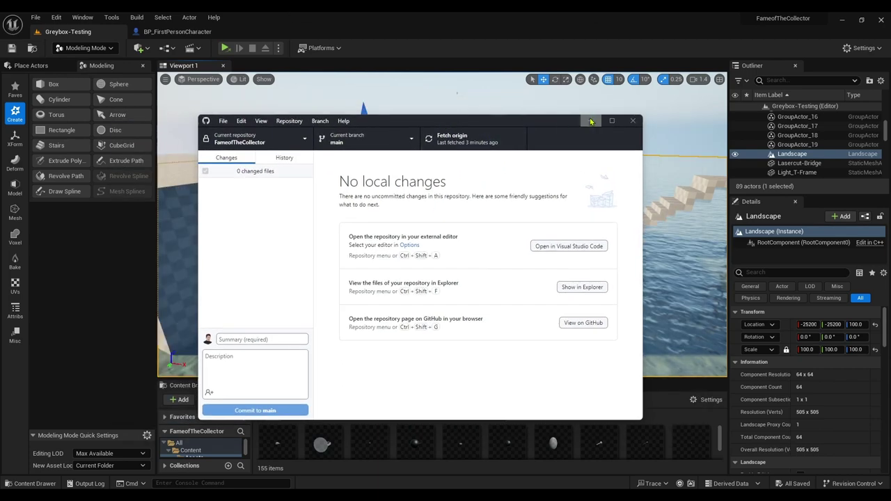
Step: Minimize GitHub Desktop and fly the viewport through the cyan room to face the corridor doorway
{"action": "left_click", "coordinate": [590, 120]}
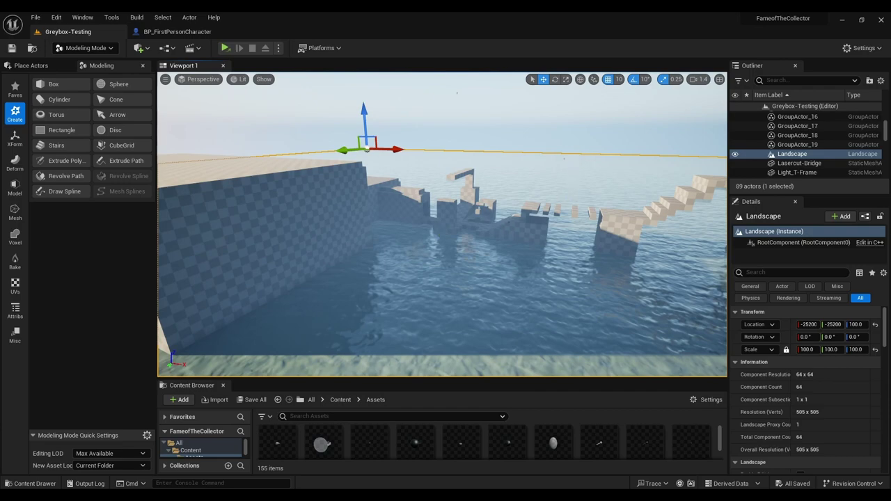
{"action": "right_click_drag", "start_coordinate": [498, 226], "coordinate": [480, 209]}
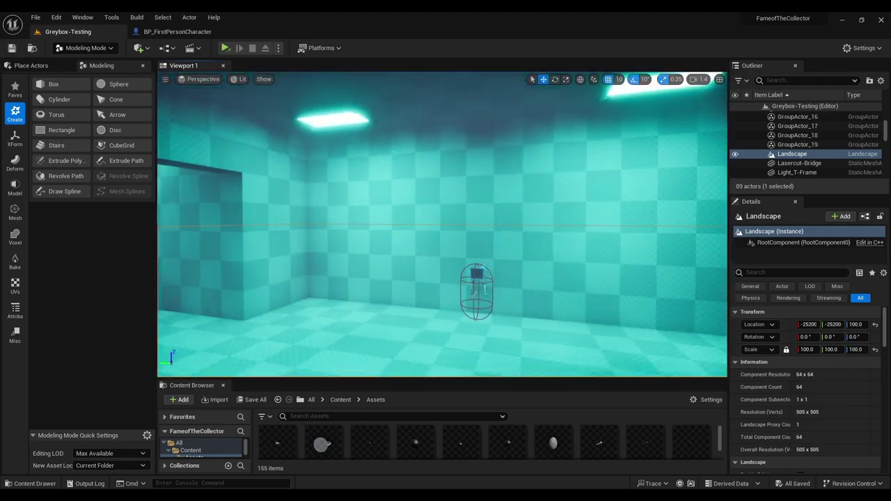
{"action": "right_click_drag", "start_coordinate": [442, 223], "coordinate": [442, 223]}
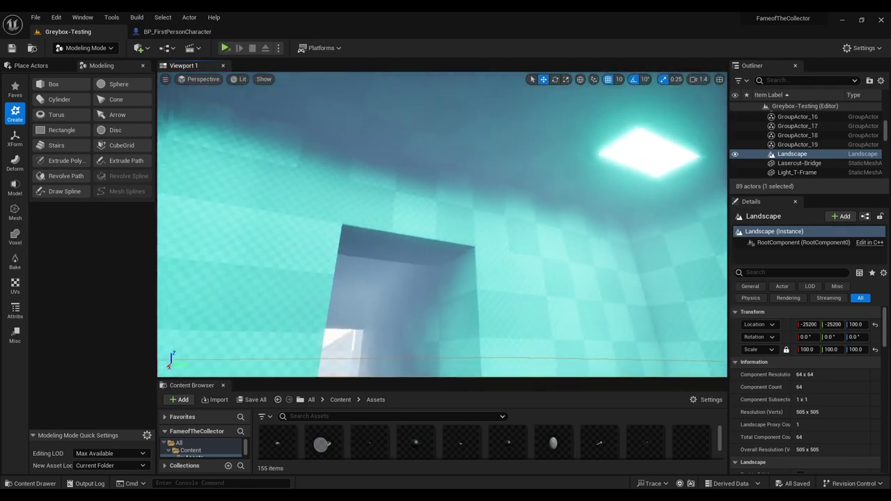
{"action": "right_click_drag", "start_coordinate": [506, 219], "coordinate": [505, 218]}
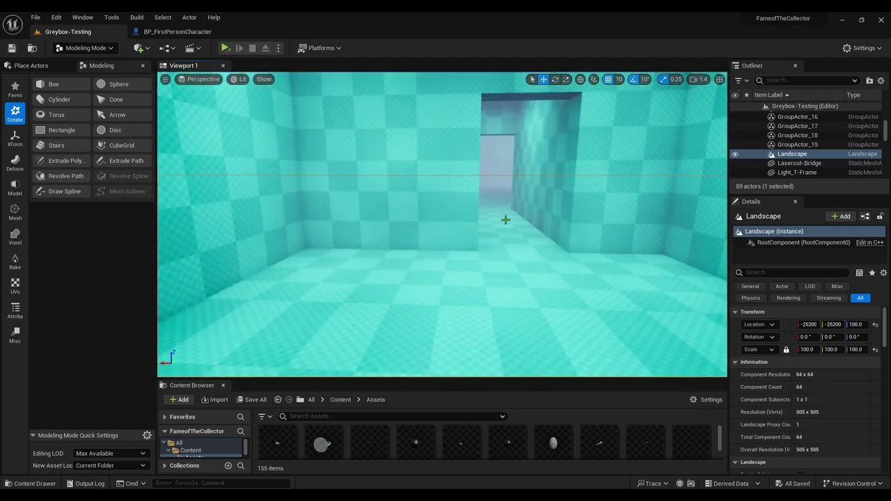
Step: Launch the level as a Standalone Game and start walking once shaders load
{"action": "left_click", "coordinate": [278, 48]}
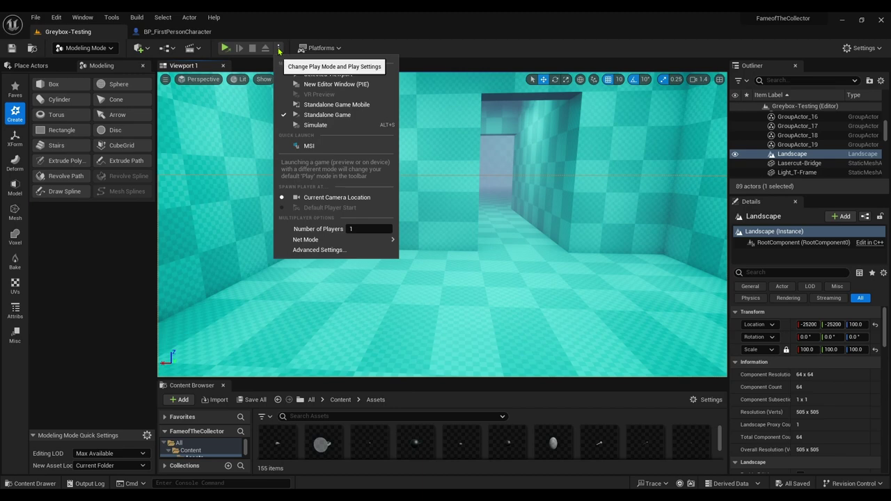
{"action": "left_click", "coordinate": [278, 48]}
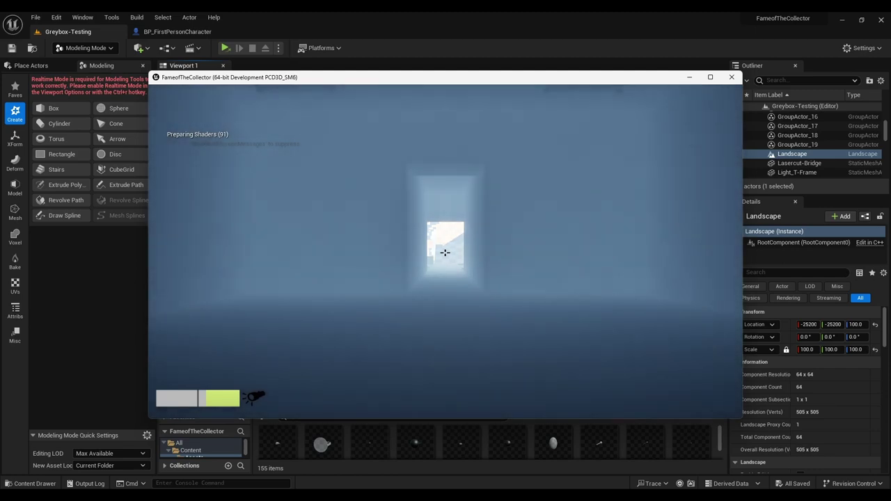
{"action": "key", "text": "w"}
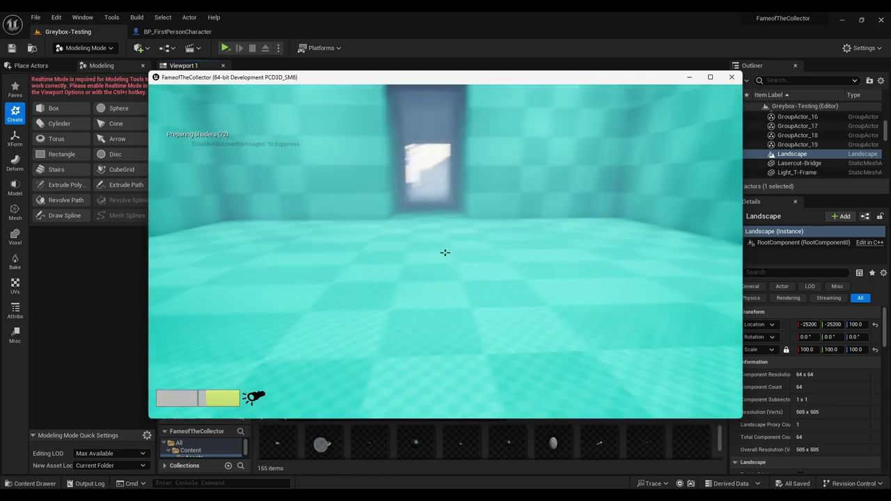
Step: Walk from the cyan room through the doorway out to the pillars standing in the water
{"action": "key", "text": "w"}
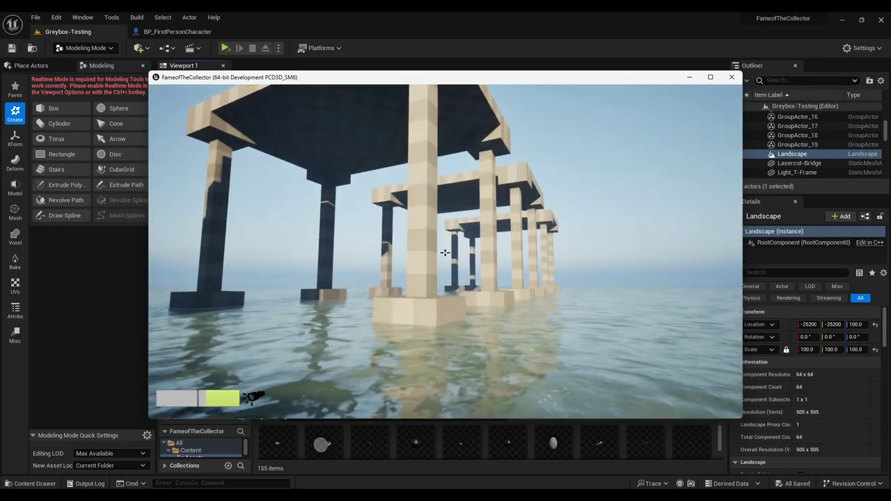
Step: Pause the game and check the Controls, About and Options screens, then resume
{"action": "key", "text": "Escape"}
{"action": "left_click", "coordinate": [274, 351]}
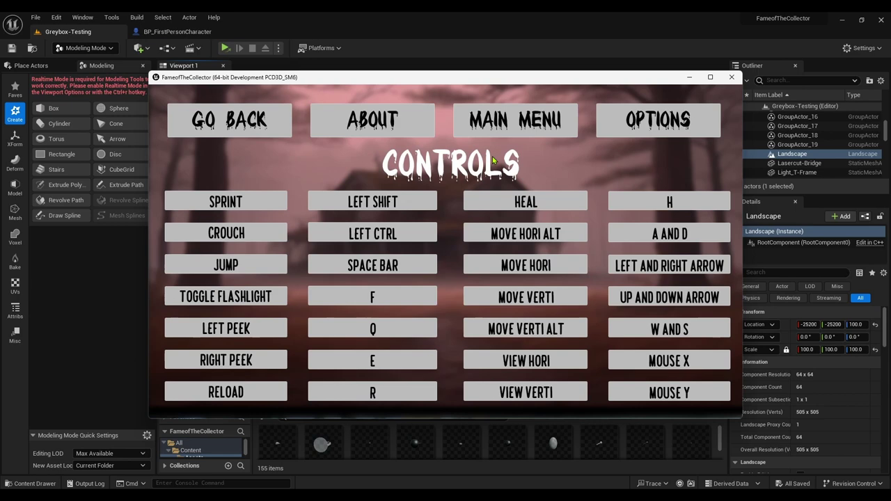
{"action": "left_click", "coordinate": [406, 125]}
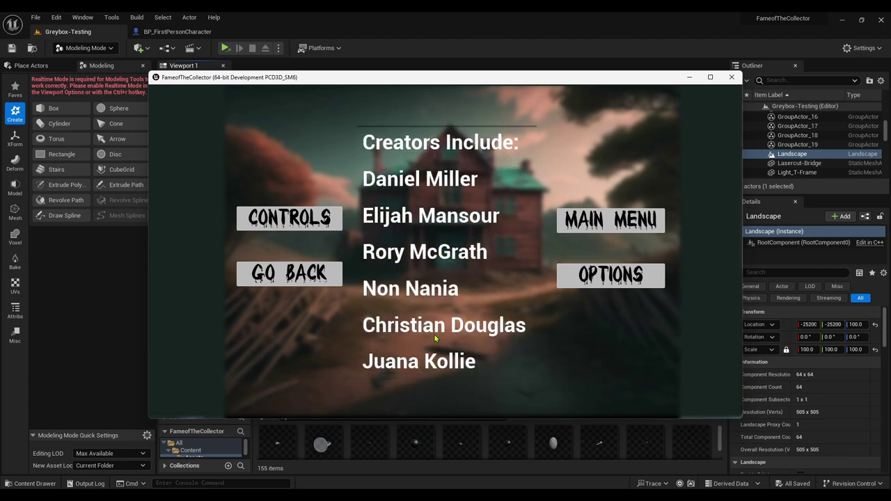
{"action": "left_click", "coordinate": [272, 273]}
{"action": "left_click", "coordinate": [647, 129]}
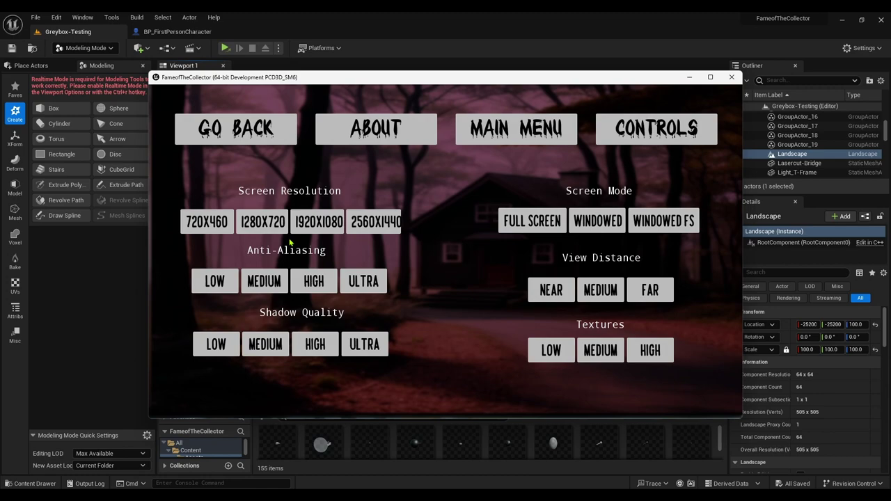
{"action": "key", "text": "Escape"}
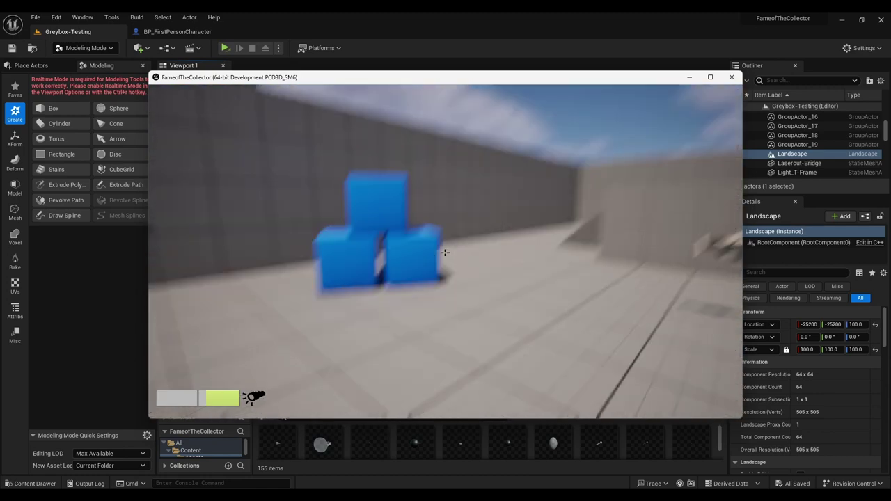
Step: Pause again and exit the game to the desktop, returning to the editor
{"action": "key", "text": "Escape"}
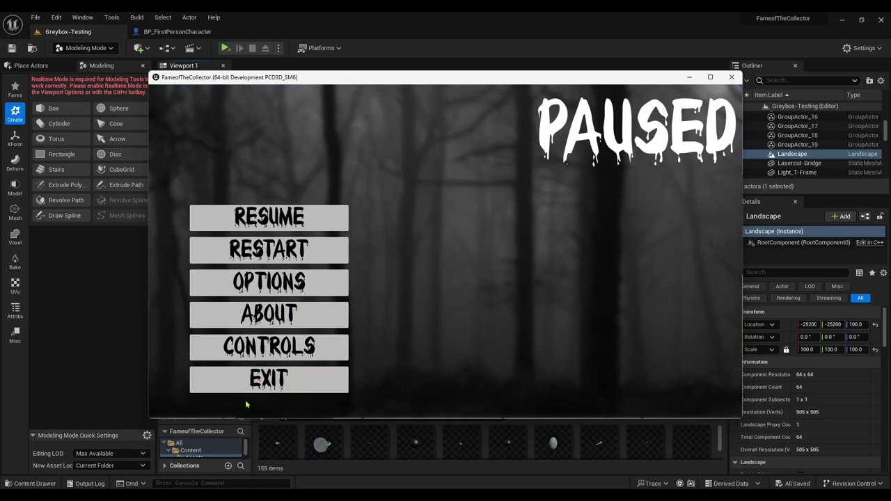
{"action": "left_click", "coordinate": [251, 381]}
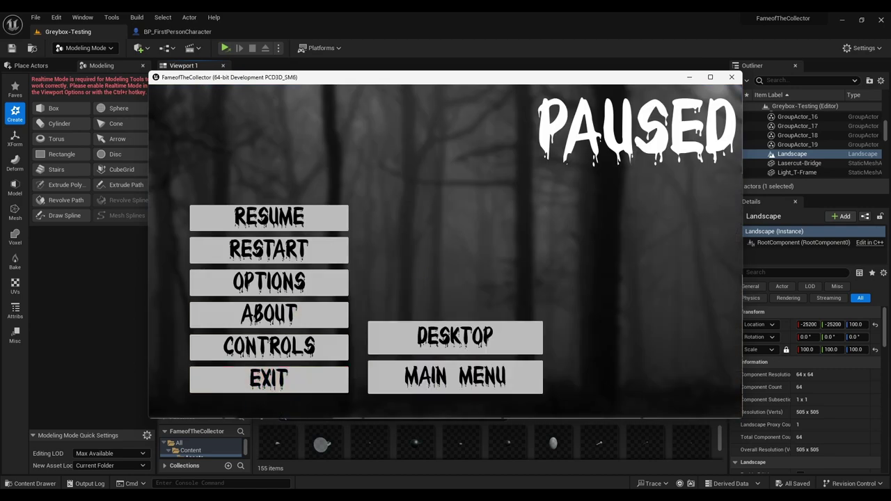
{"action": "left_click", "coordinate": [426, 376]}
{"action": "key", "text": "Escape"}
{"action": "left_click", "coordinate": [268, 379]}
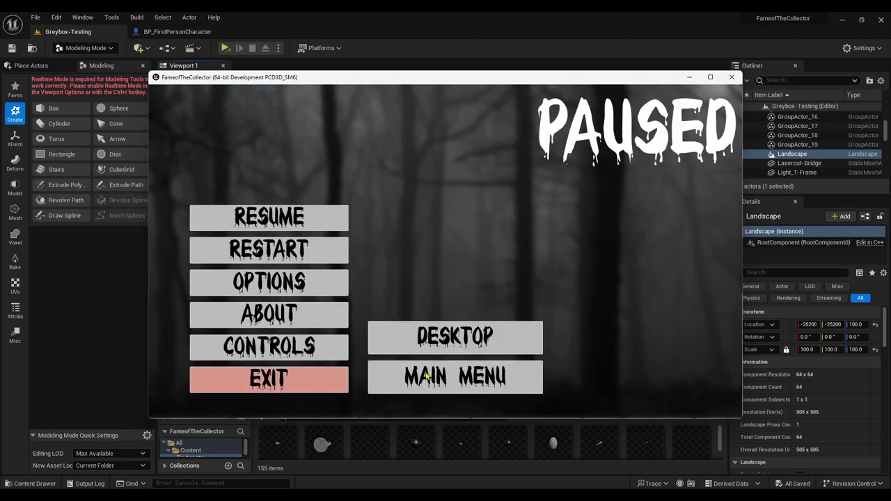
{"action": "left_click", "coordinate": [432, 337]}
{"action": "left_click", "coordinate": [433, 337]}
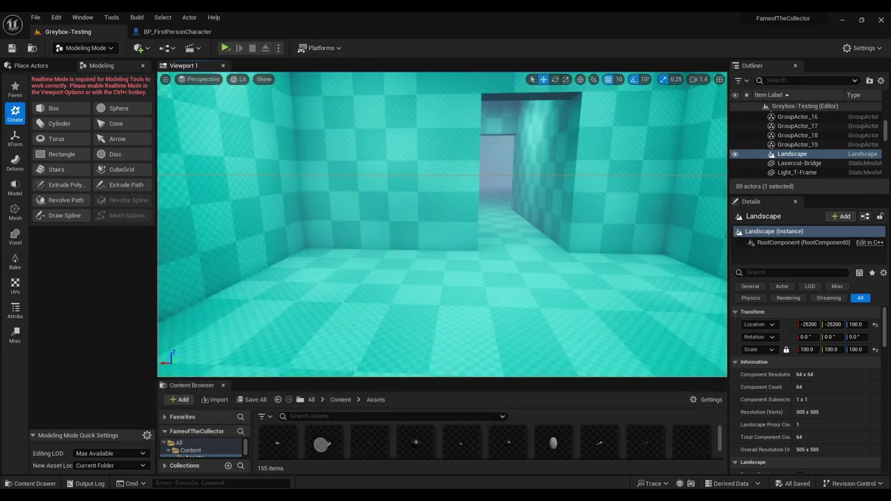
{"action": "right_click_drag", "start_coordinate": [527, 227], "coordinate": [527, 227]}
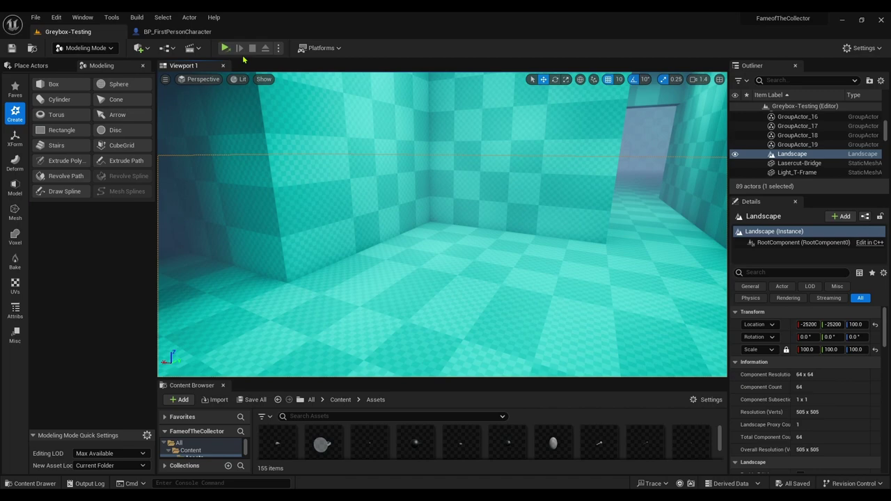
{"action": "left_click", "coordinate": [169, 32]}
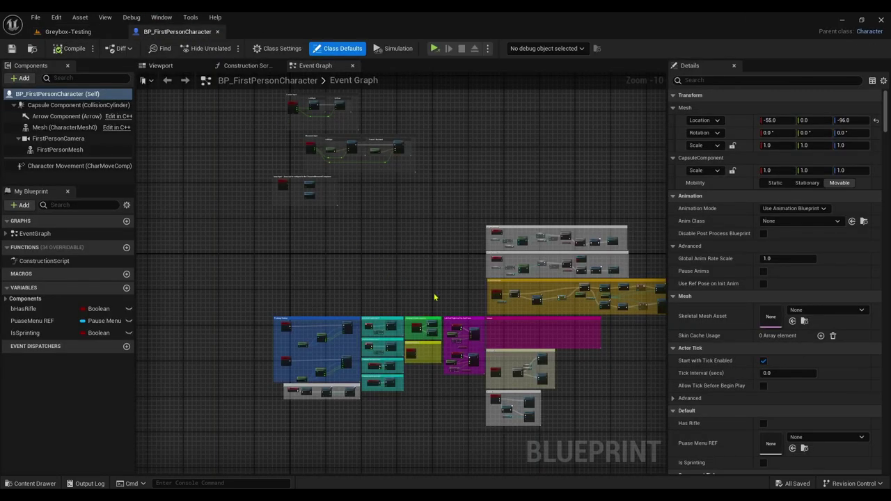
{"action": "mouse_move", "coordinate": [405, 282]}
{"action": "right_mouse_down"}
{"action": "mouse_move", "coordinate": [331, 244]}
{"action": "mouse_move", "coordinate": [350, 224]}
{"action": "mouse_move", "coordinate": [374, 259]}
{"action": "mouse_move", "coordinate": [350, 222]}
{"action": "right_mouse_up"}
{"action": "scroll", "coordinate": [258, 319], "scroll_direction": "up", "scroll_amount": 7}
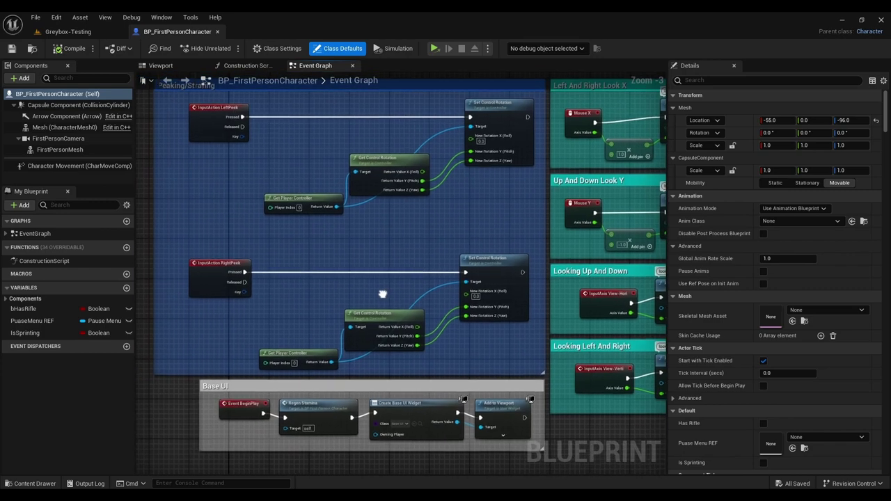
{"action": "mouse_move", "coordinate": [379, 288]}
{"action": "right_mouse_down"}
{"action": "mouse_move", "coordinate": [392, 313]}
{"action": "mouse_move", "coordinate": [327, 263]}
{"action": "right_mouse_up"}
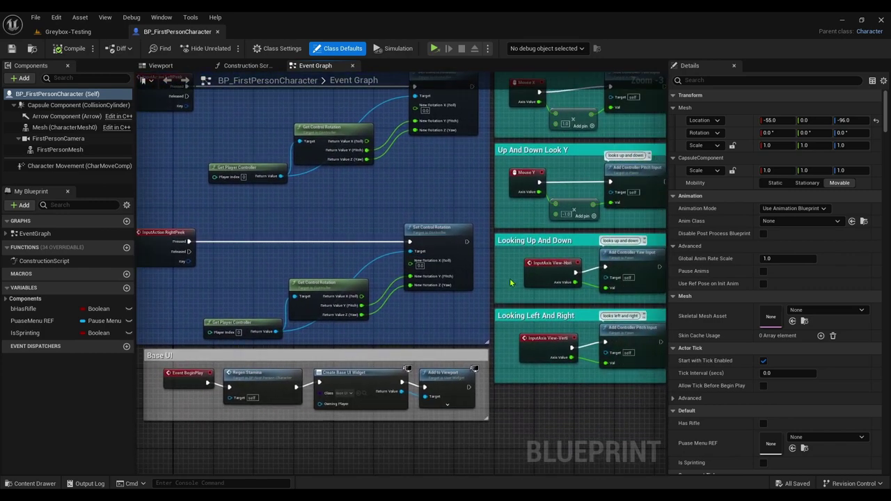
{"action": "mouse_move", "coordinate": [510, 282]}
{"action": "right_mouse_down"}
{"action": "mouse_move", "coordinate": [450, 283]}
{"action": "mouse_move", "coordinate": [289, 329]}
{"action": "right_mouse_up"}
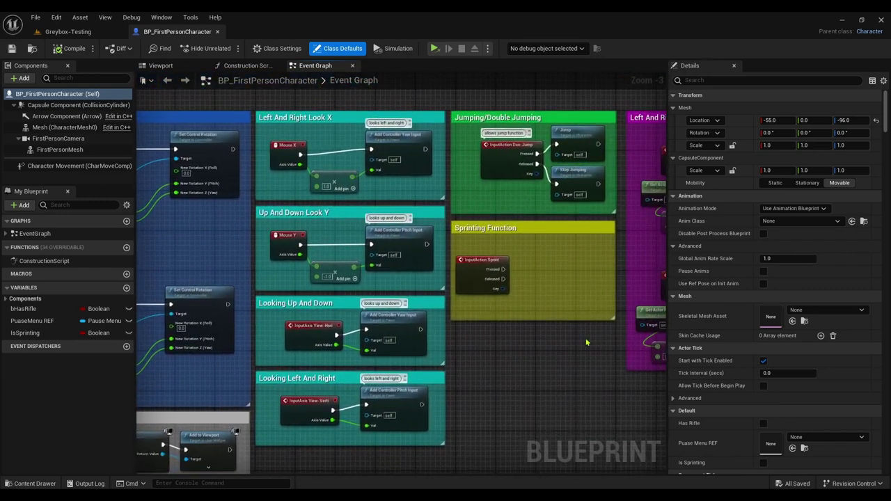
{"action": "right_click_drag", "start_coordinate": [586, 343], "coordinate": [392, 299]}
{"action": "mouse_move", "coordinate": [534, 329]}
{"action": "right_mouse_down"}
{"action": "mouse_move", "coordinate": [430, 367]}
{"action": "mouse_move", "coordinate": [230, 235]}
{"action": "right_mouse_up"}
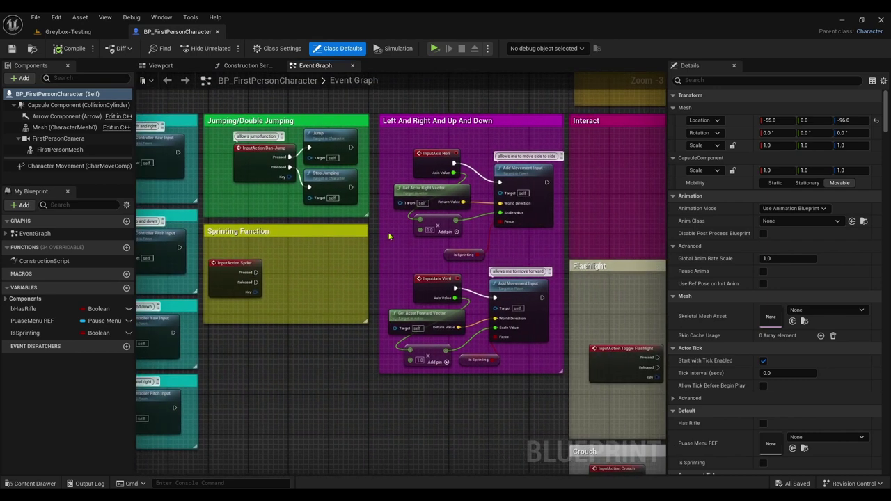
{"action": "mouse_move", "coordinate": [592, 233]}
{"action": "right_mouse_down"}
{"action": "mouse_move", "coordinate": [483, 229]}
{"action": "mouse_move", "coordinate": [390, 203]}
{"action": "mouse_move", "coordinate": [364, 218]}
{"action": "right_mouse_up"}
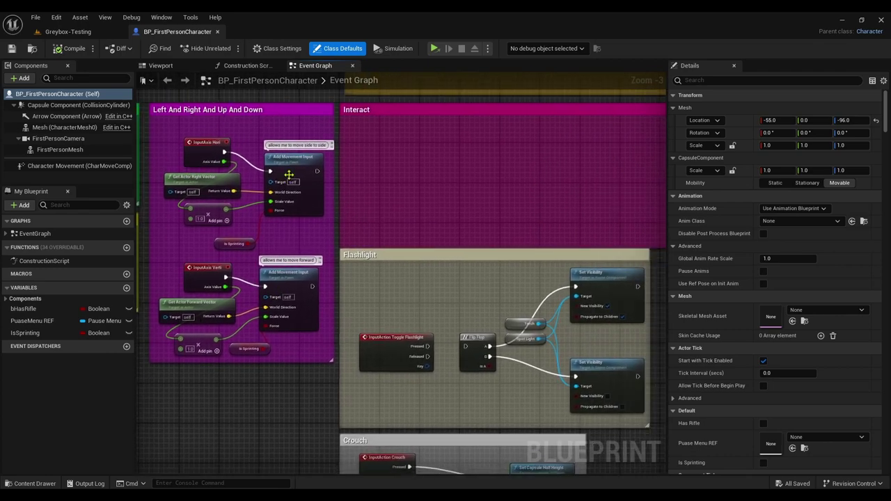
{"action": "mouse_move", "coordinate": [373, 288]}
{"action": "right_mouse_down"}
{"action": "mouse_move", "coordinate": [234, 229]}
{"action": "mouse_move", "coordinate": [217, 150]}
{"action": "mouse_move", "coordinate": [264, 267]}
{"action": "right_mouse_up"}
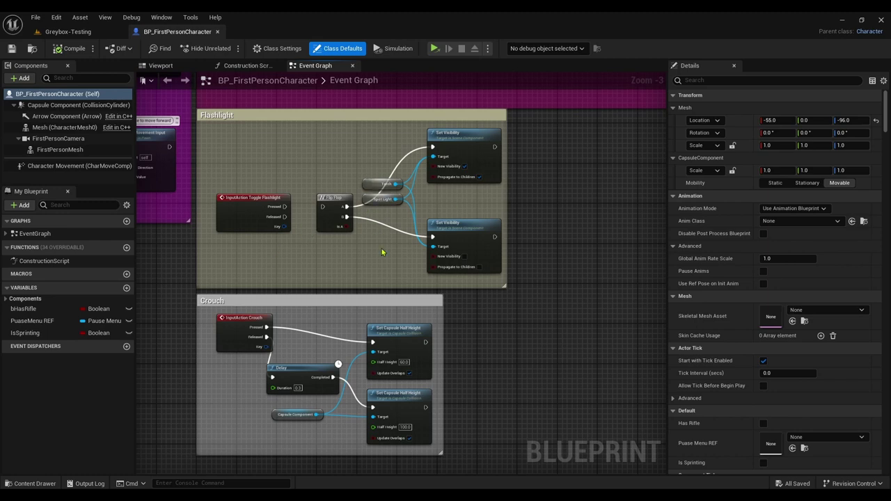
{"action": "right_click_drag", "start_coordinate": [279, 312], "coordinate": [313, 313]}
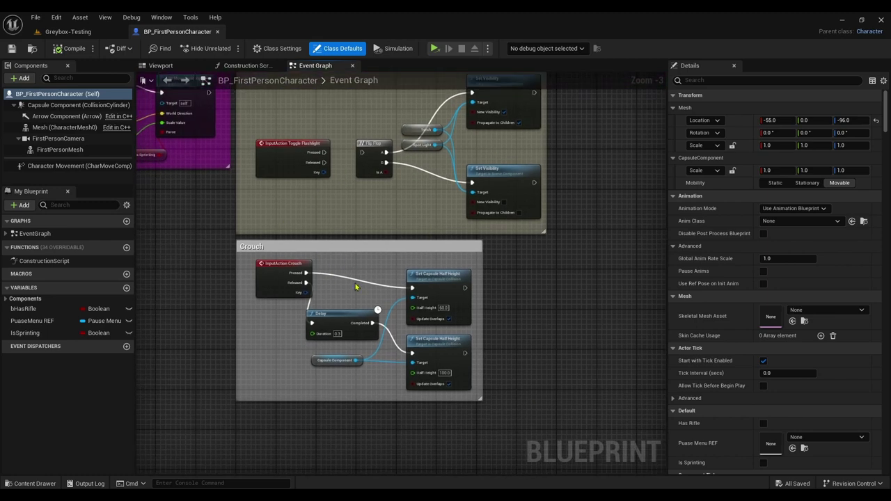
{"action": "left_click", "coordinate": [67, 31]}
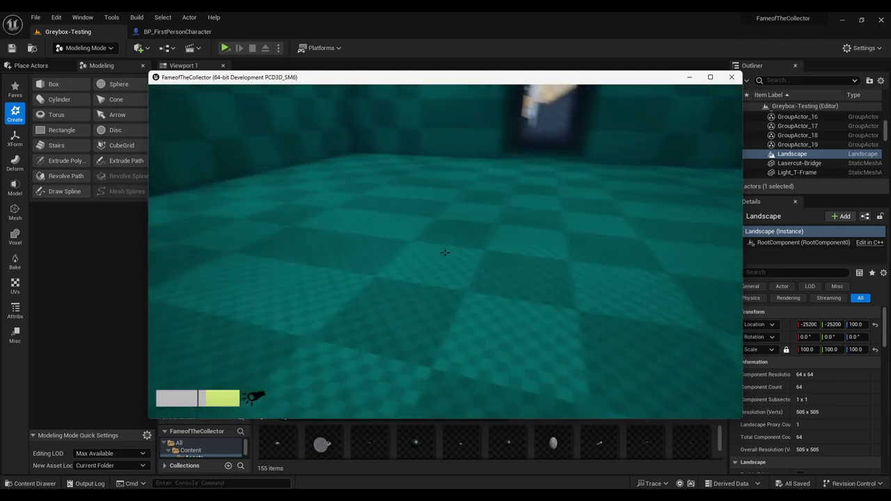
{"action": "key", "text": "w"}
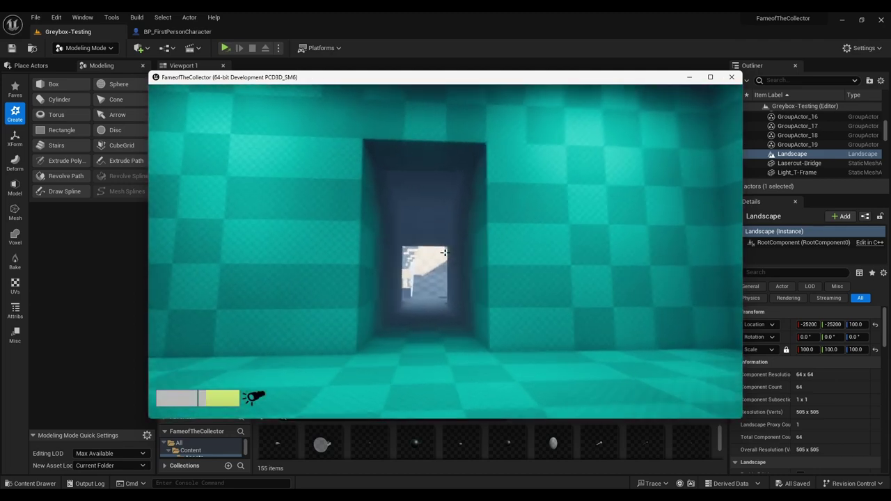
{"action": "key", "text": "w"}
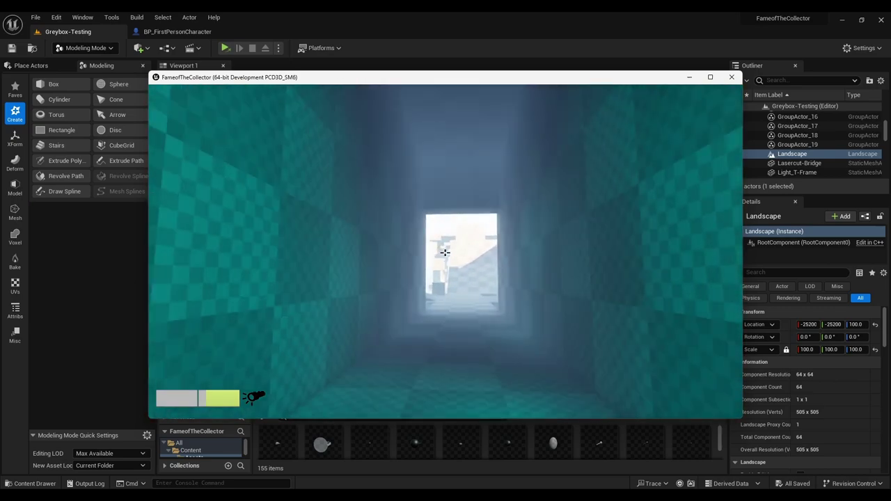
{"action": "key", "text": "w"}
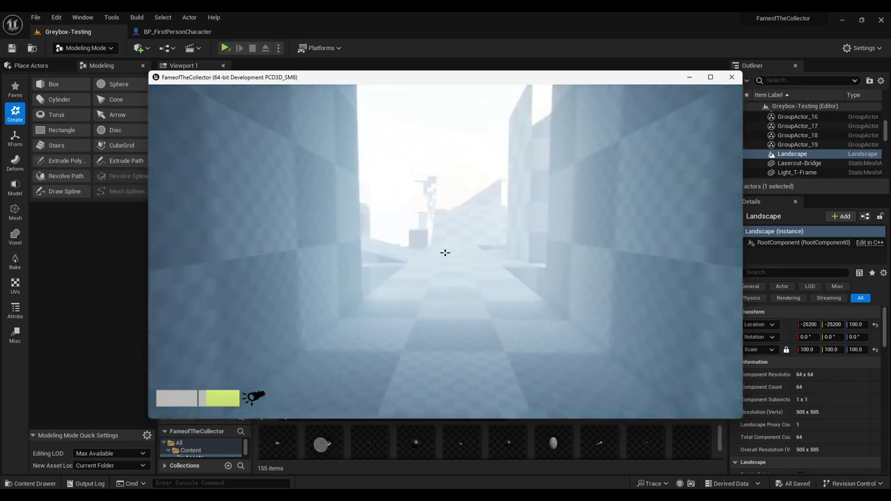
{"action": "key", "text": "w"}
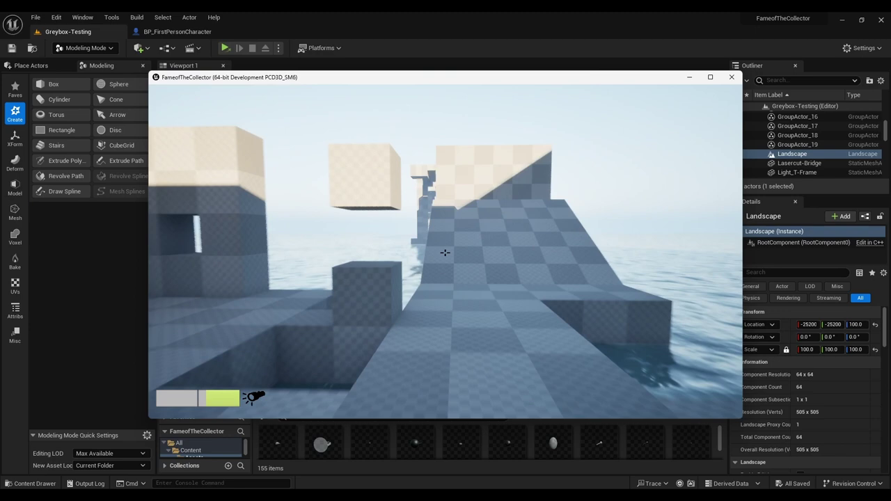
{"action": "key", "text": "w"}
{"action": "key", "text": "Escape"}
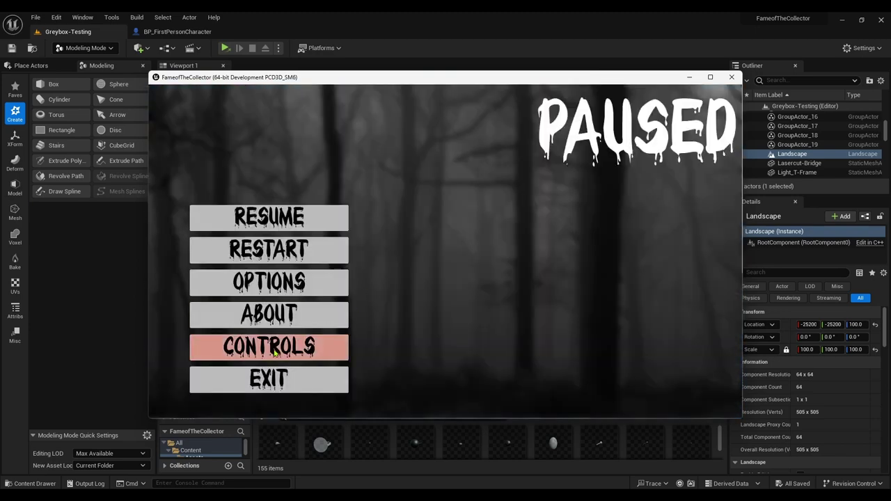
{"action": "left_click", "coordinate": [272, 380]}
{"action": "left_click", "coordinate": [423, 346]}
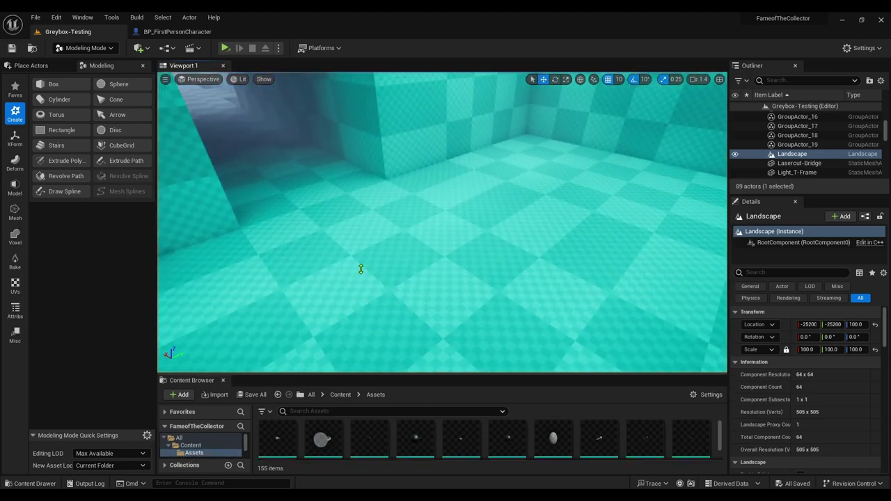
Step: Enlarge the Content Browser and navigate from Content into the Assets folder
{"action": "left_click_drag", "start_coordinate": [379, 380], "coordinate": [379, 167]}
{"action": "scroll", "coordinate": [487, 318], "scroll_direction": "down", "scroll_amount": 2}
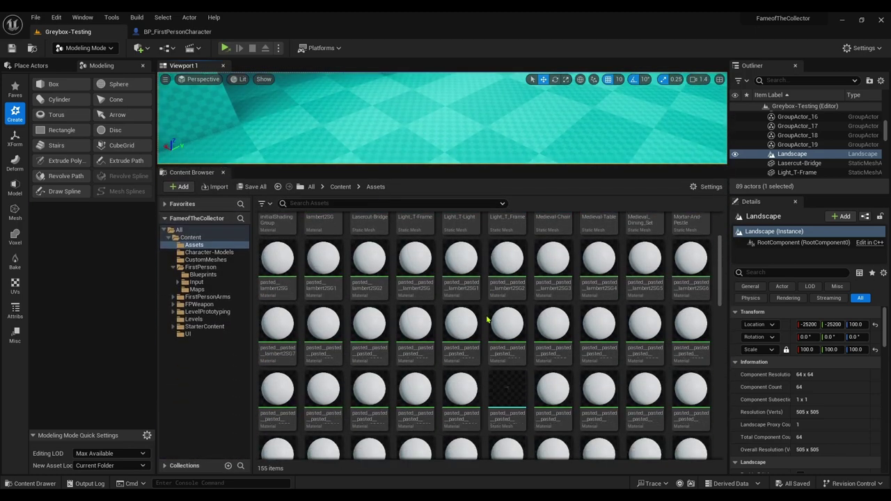
{"action": "scroll", "coordinate": [487, 319], "scroll_direction": "down", "scroll_amount": 3}
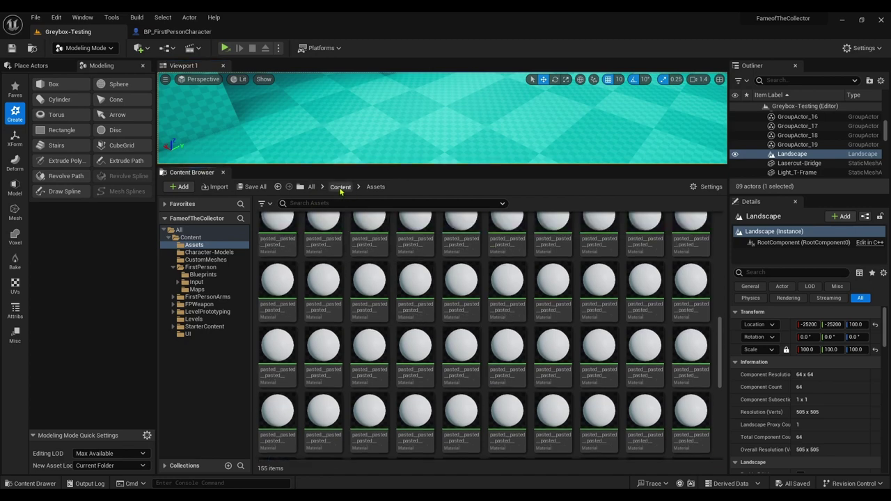
{"action": "left_click", "coordinate": [340, 187]}
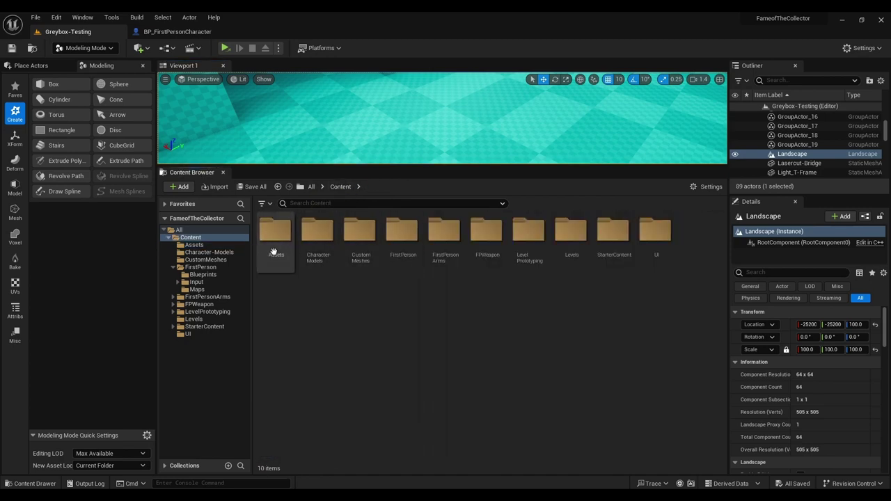
{"action": "double_click", "coordinate": [275, 231]}
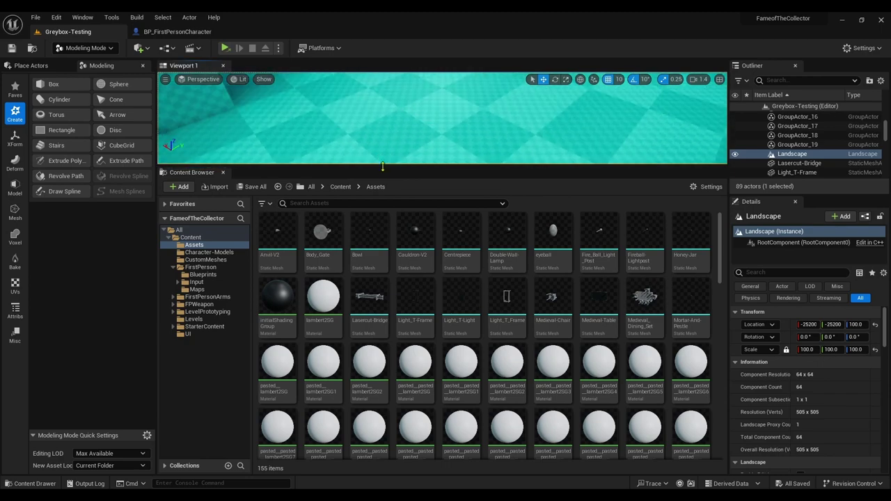
Step: Fly the level camera to an open floor area and resize the asset browser
{"action": "left_click_drag", "start_coordinate": [377, 166], "coordinate": [377, 367]}
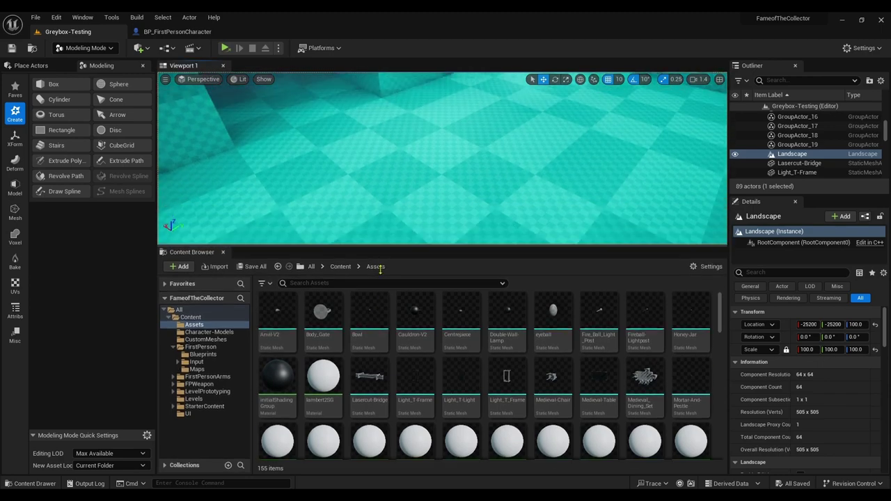
{"action": "right_click_drag", "start_coordinate": [442, 219], "coordinate": [442, 219]}
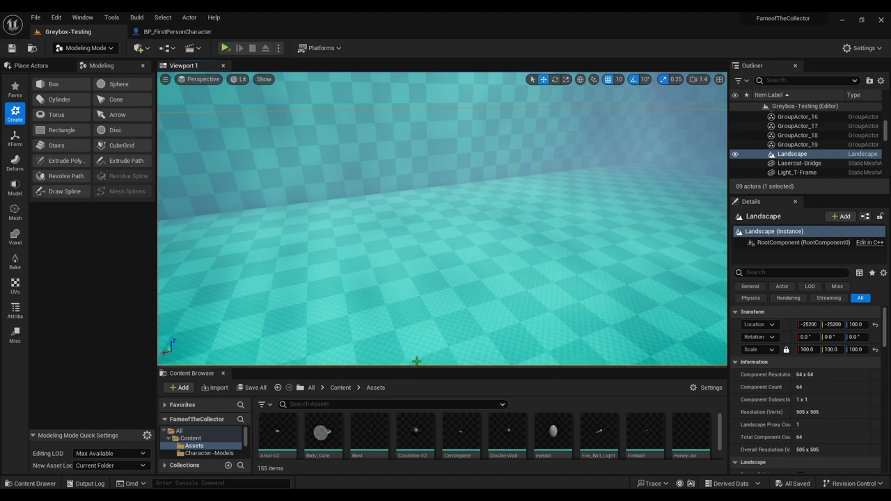
{"action": "left_click_drag", "start_coordinate": [416, 366], "coordinate": [406, 220]}
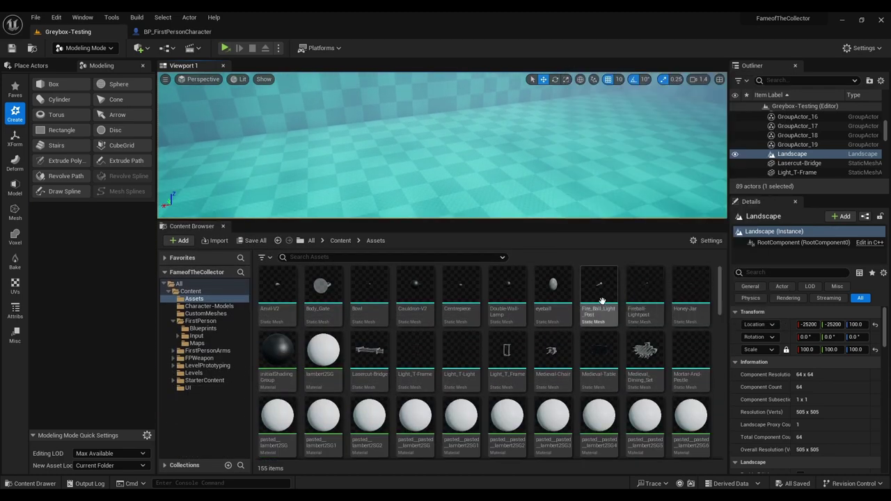
Step: Drop a Fire_Ball_Light_Post onto the open floor and scale it to 30 on all axes
{"action": "left_click_drag", "start_coordinate": [598, 289], "coordinate": [524, 178]}
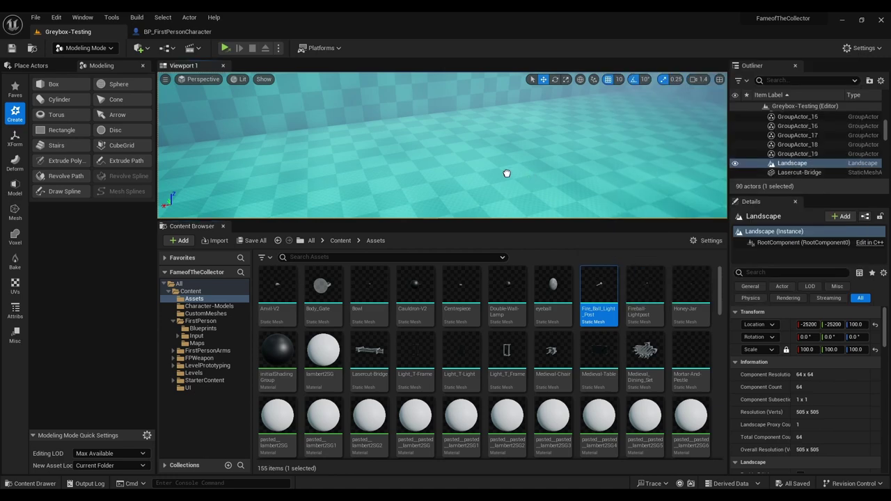
{"action": "left_click_drag", "start_coordinate": [502, 171], "coordinate": [502, 171]}
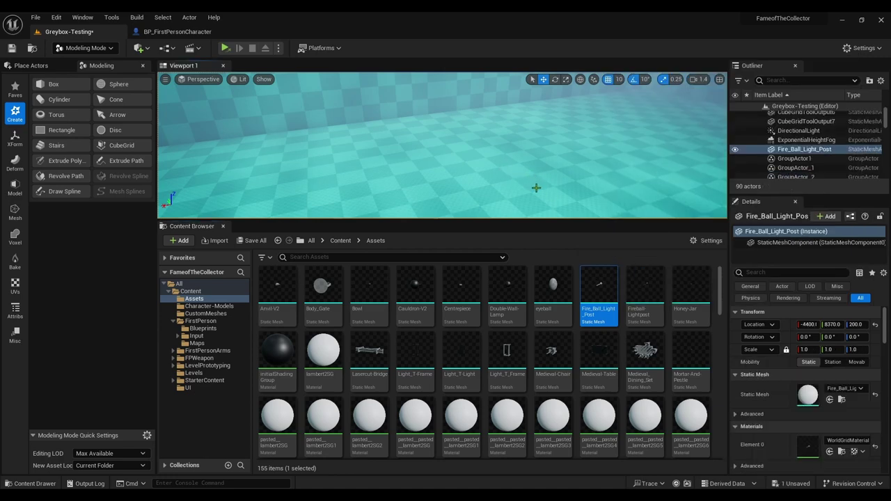
{"action": "left_click", "coordinate": [805, 350]}
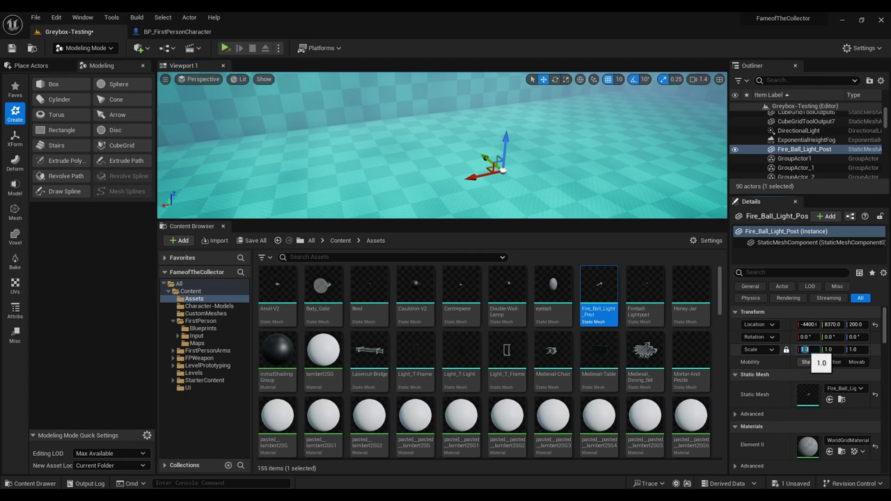
{"action": "type", "text": "3"}
{"action": "key", "text": "Return"}
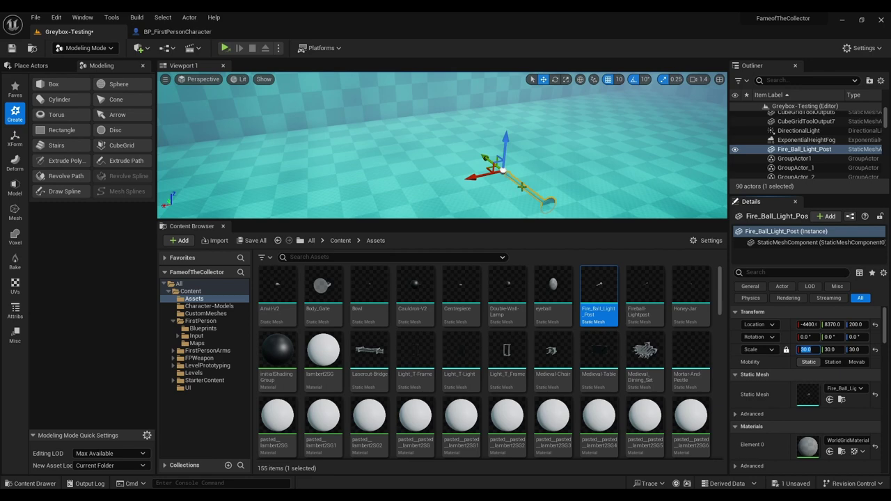
Step: Rotate the placed lightpost 90 degrees about X so it stands upright
{"action": "left_click", "coordinate": [520, 185]}
{"action": "left_click", "coordinate": [547, 200]}
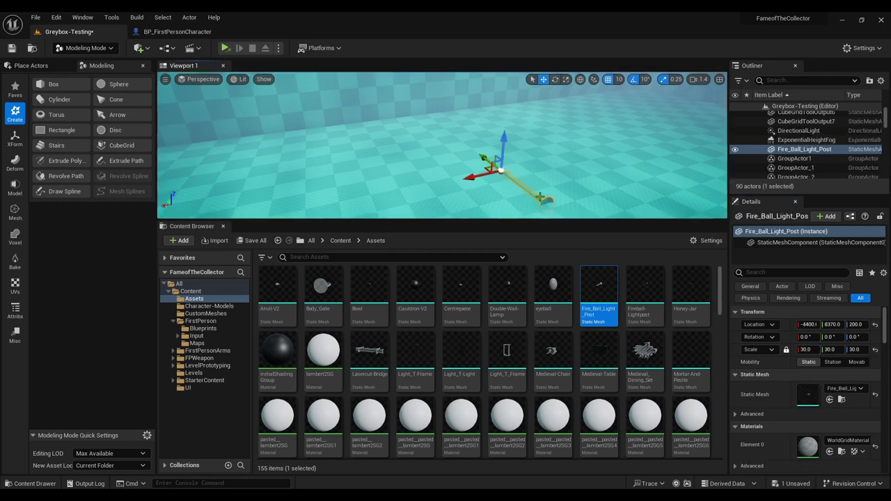
{"action": "key", "text": "e"}
{"action": "mouse_move", "coordinate": [533, 155]}
{"action": "left_mouse_down"}
{"action": "mouse_move", "coordinate": [488, 139]}
{"action": "mouse_move", "coordinate": [631, 218]}
{"action": "left_mouse_up"}
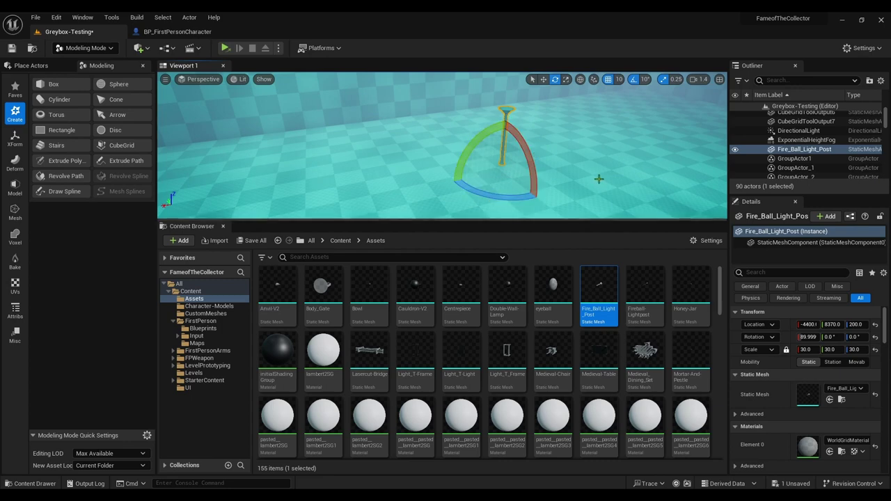
Step: Focus the lightpost and lower it from Z 200 to 170 onto the floor
{"action": "right_click_drag", "start_coordinate": [599, 179], "coordinate": [599, 178]}
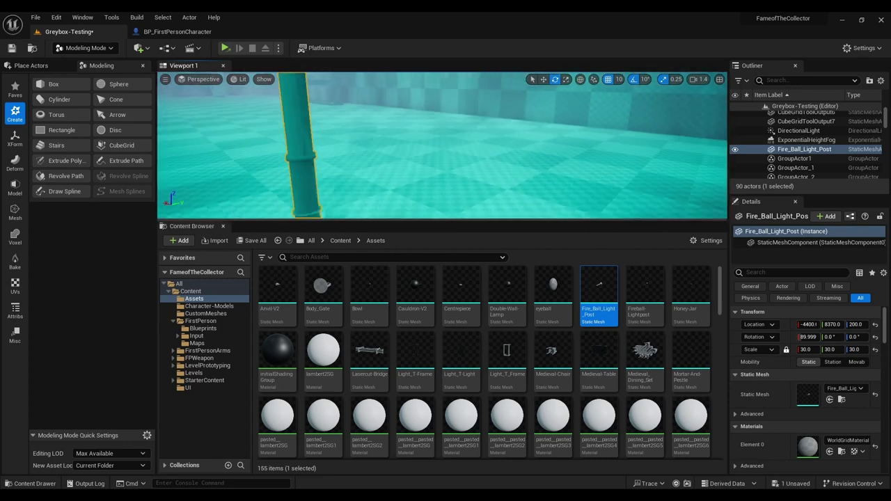
{"action": "key", "text": "f"}
{"action": "key", "text": "w"}
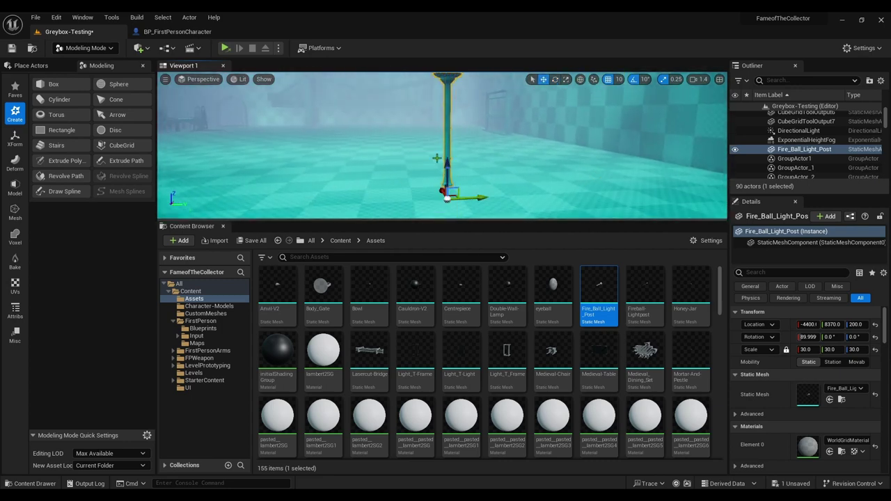
{"action": "left_click_drag", "start_coordinate": [447, 162], "coordinate": [448, 178]}
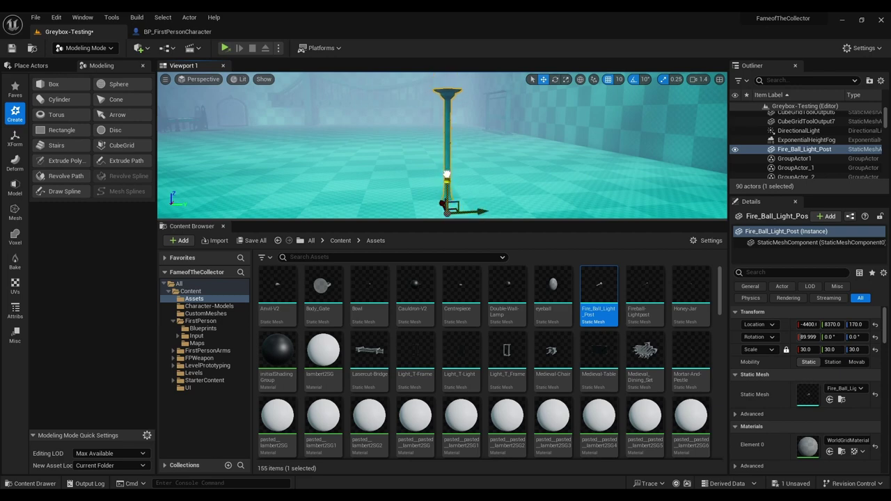
{"action": "left_click", "coordinate": [388, 164]}
{"action": "right_click_drag", "start_coordinate": [394, 160], "coordinate": [404, 160]}
Step: Place a Fireball-Lightpost in the level and set its scale to 30
{"action": "left_click", "coordinate": [645, 292]}
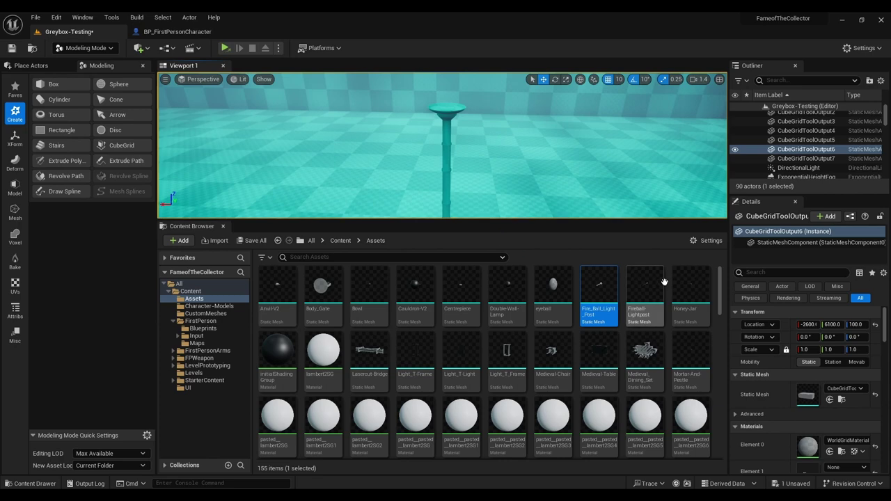
{"action": "left_click_drag", "start_coordinate": [569, 230], "coordinate": [498, 182]}
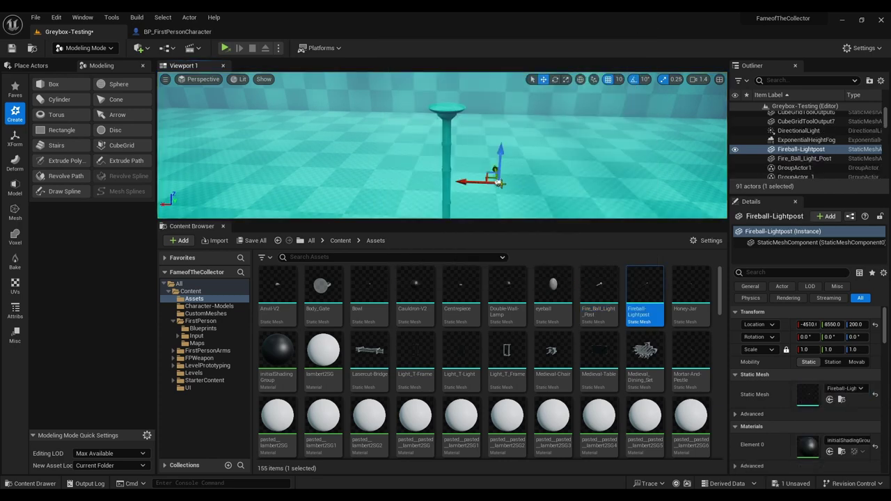
{"action": "left_click", "coordinate": [804, 349]}
{"action": "type", "text": "30"}
{"action": "key", "text": "Return"}
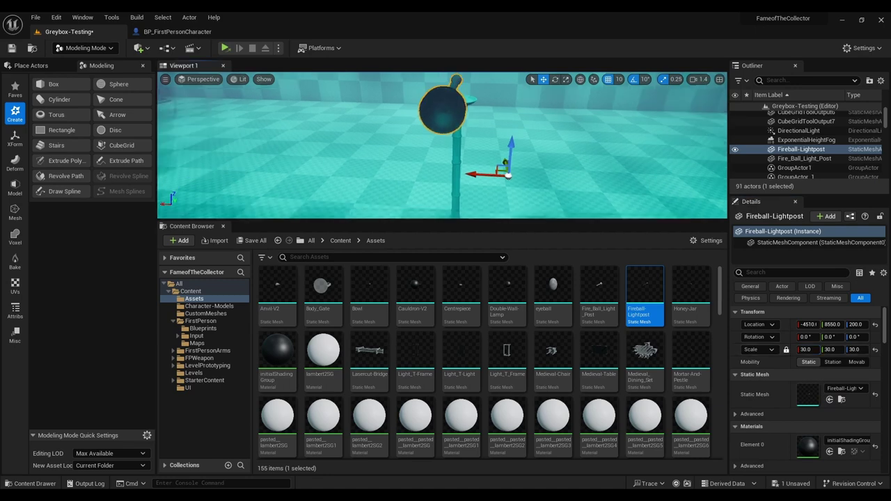
{"action": "right_click_drag", "start_coordinate": [570, 152], "coordinate": [571, 165]}
Step: Stand the new lightpost upright at 90° on X and lower it to height 170
{"action": "key", "text": "e"}
{"action": "left_click_drag", "start_coordinate": [541, 147], "coordinate": [585, 165]}
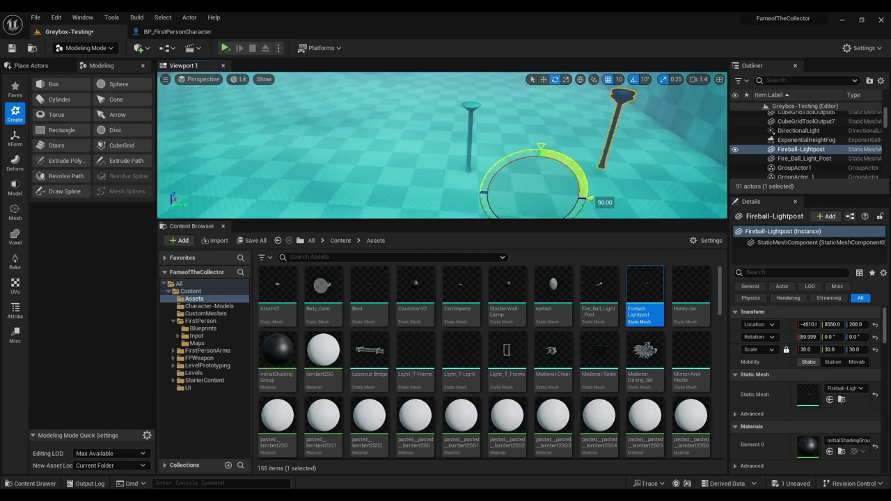
{"action": "left_click_drag", "start_coordinate": [585, 165], "coordinate": [471, 158]}
{"action": "key", "text": "w"}
{"action": "left_click_drag", "start_coordinate": [537, 165], "coordinate": [535, 176]}
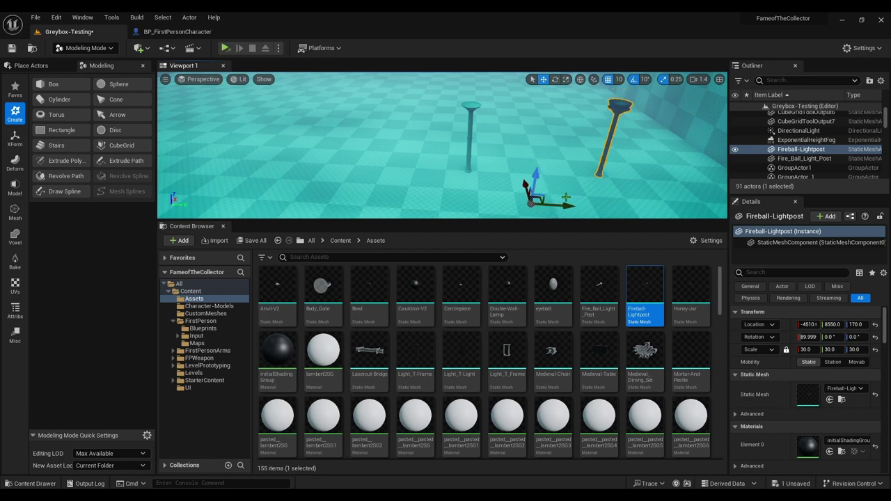
Step: Slide the new lightpost along Y and select the old Fire_Ball_Light_Post beside it
{"action": "left_click_drag", "start_coordinate": [568, 207], "coordinate": [454, 201]}
{"action": "key", "text": "f"}
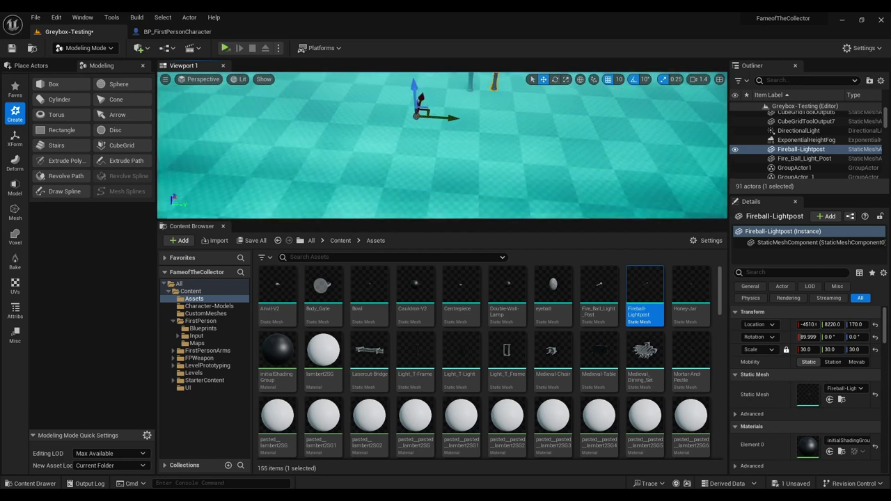
{"action": "right_click_drag", "start_coordinate": [442, 146], "coordinate": [418, 150]}
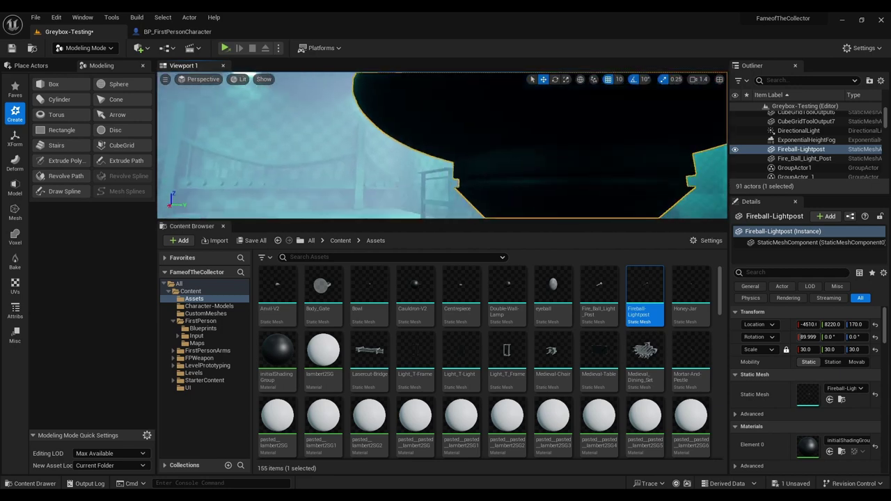
{"action": "left_click", "coordinate": [399, 120]}
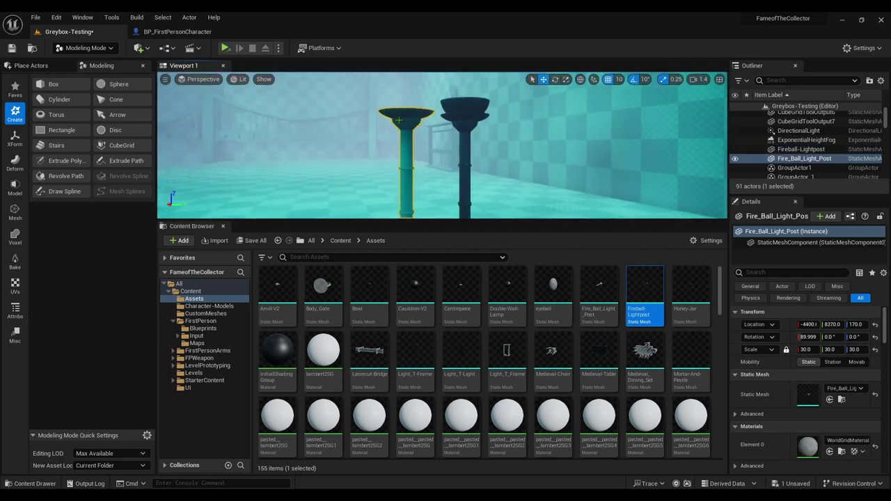
Step: Delete the old Fire_Ball_Light_Post and centre the view on the new Fireball-Lightpost
{"action": "key", "text": "Delete"}
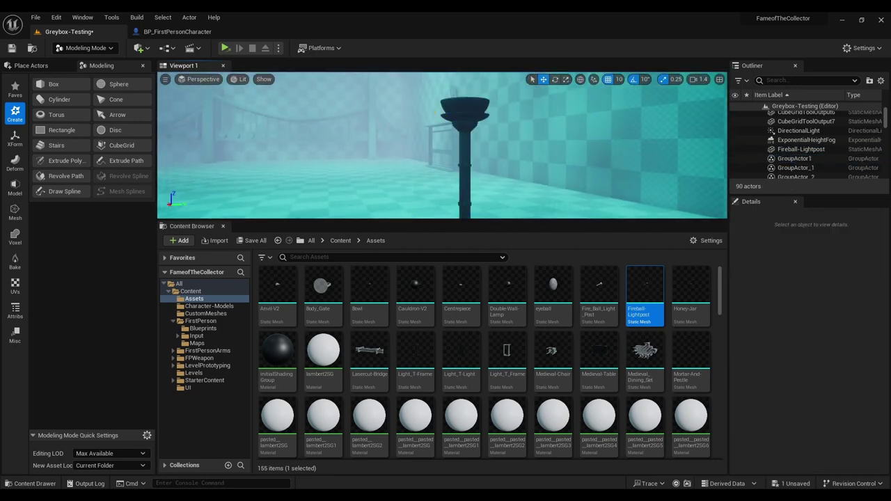
{"action": "left_click", "coordinate": [465, 153]}
{"action": "right_click_drag", "start_coordinate": [445, 146], "coordinate": [445, 146]}
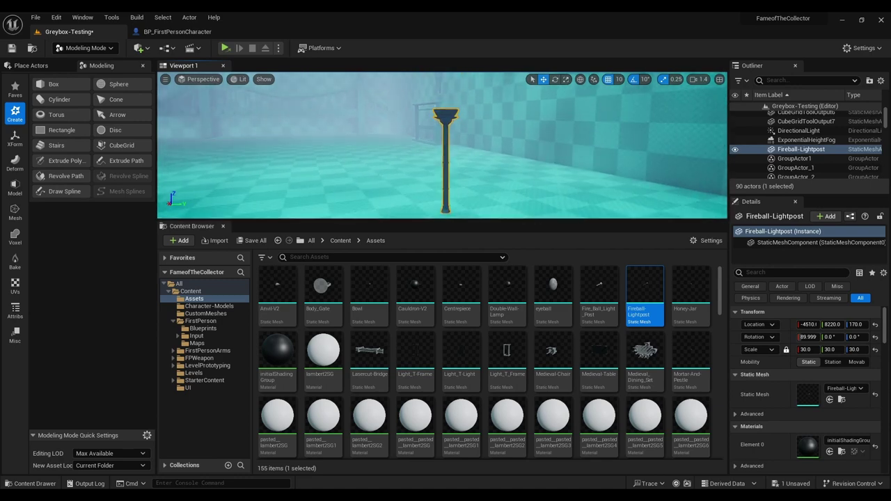
{"action": "left_click_drag", "start_coordinate": [445, 146], "coordinate": [412, 163], "text": "alt"}
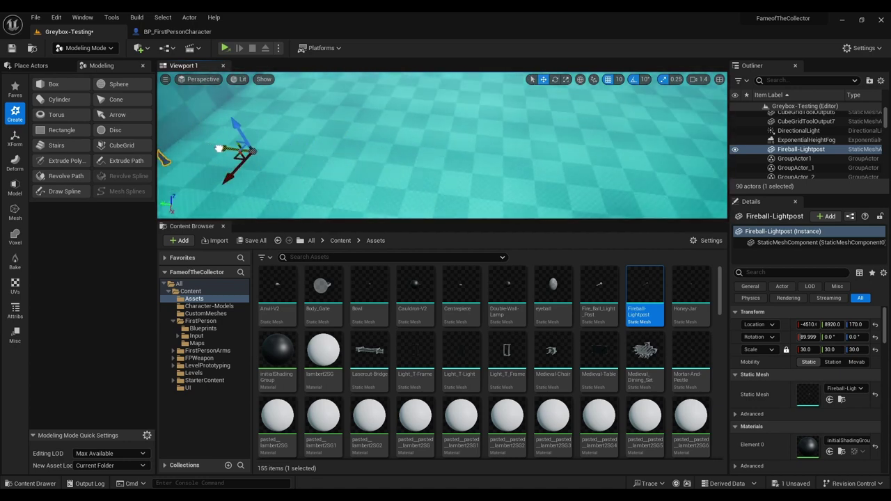
{"action": "left_click_drag", "start_coordinate": [301, 149], "coordinate": [302, 149], "text": "alt"}
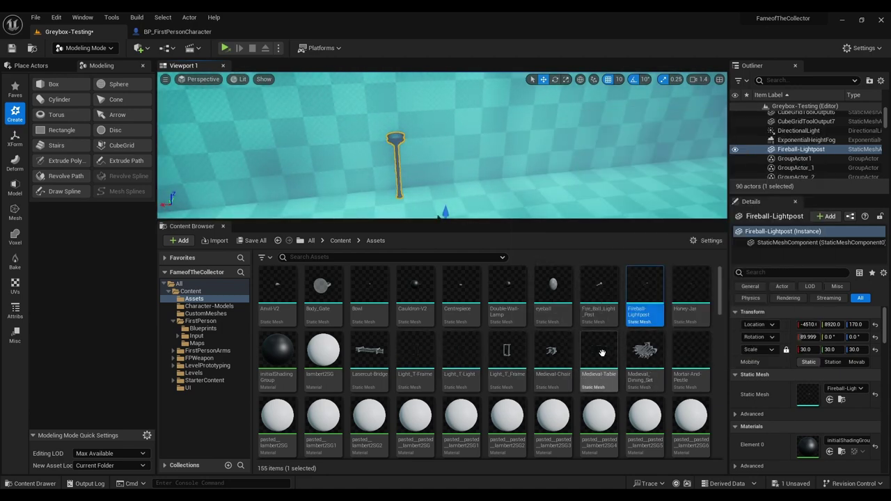
Step: Fly the view over to look down on the dining table and chairs
{"action": "left_click_drag", "start_coordinate": [418, 153], "coordinate": [417, 153], "text": "alt"}
{"action": "right_click_drag", "start_coordinate": [442, 146], "coordinate": [509, 200]}
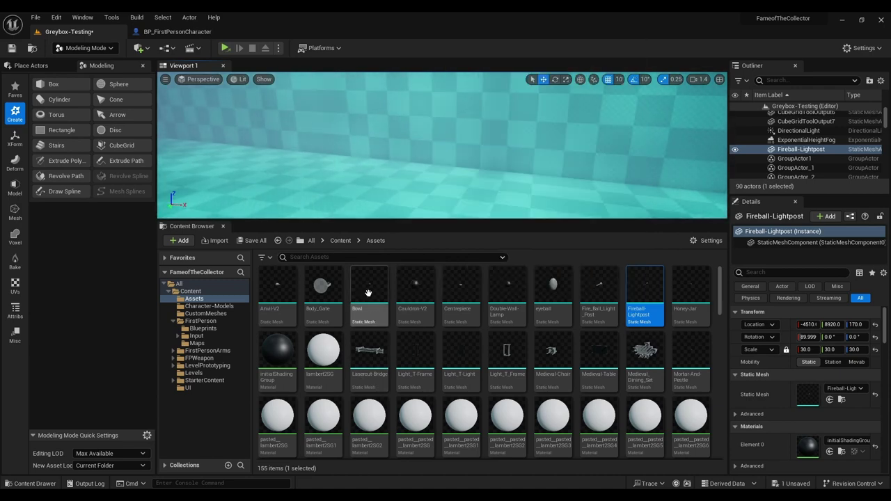
{"action": "right_click_drag", "start_coordinate": [510, 163], "coordinate": [510, 163]}
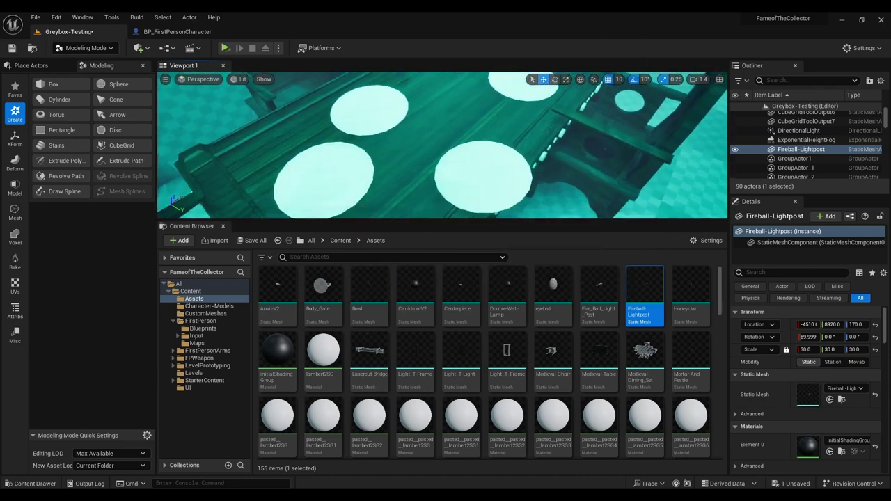
Step: Drop the Bowl onto the dining table and tip it upright 90° on X
{"action": "left_click_drag", "start_coordinate": [368, 289], "coordinate": [437, 197]}
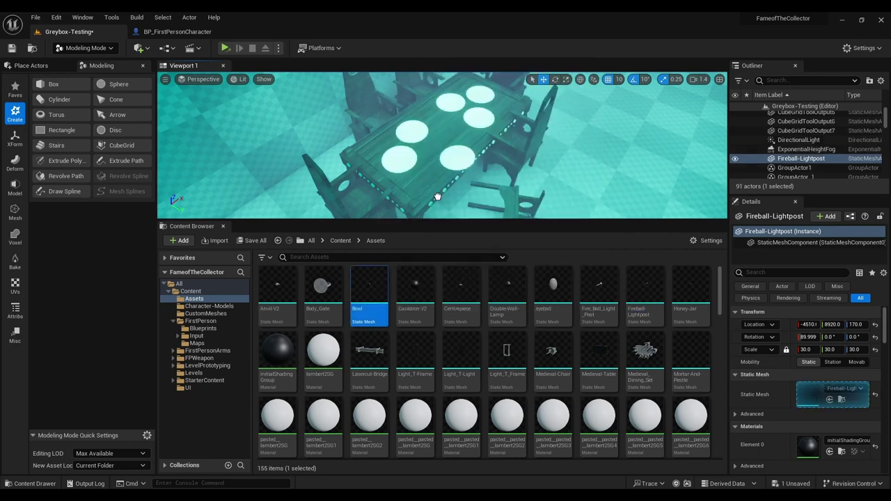
{"action": "left_click_drag", "start_coordinate": [459, 159], "coordinate": [459, 161]}
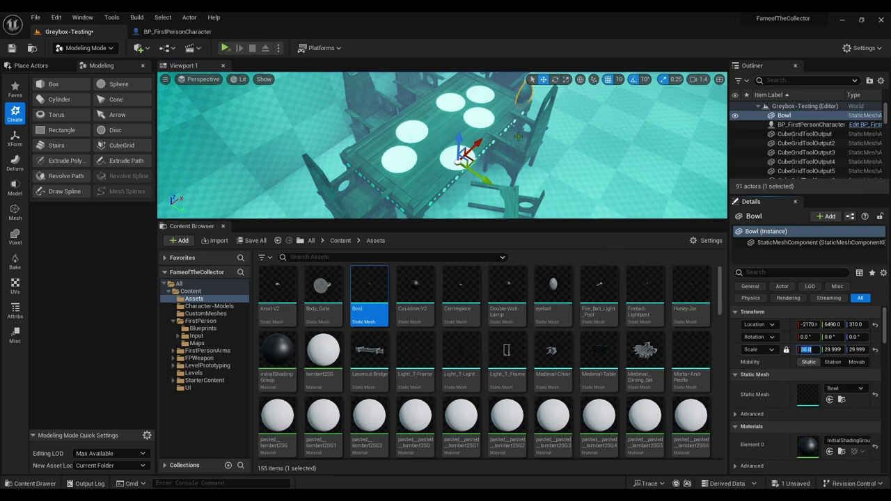
{"action": "key", "text": "e"}
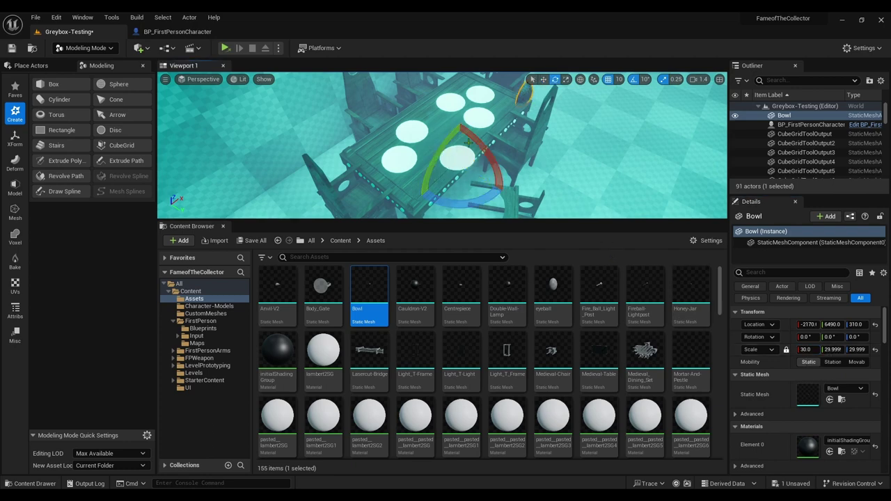
{"action": "left_click_drag", "start_coordinate": [473, 136], "coordinate": [417, 98]}
Step: Move the Bowl to the centre of the table among the plates
{"action": "key", "text": "w"}
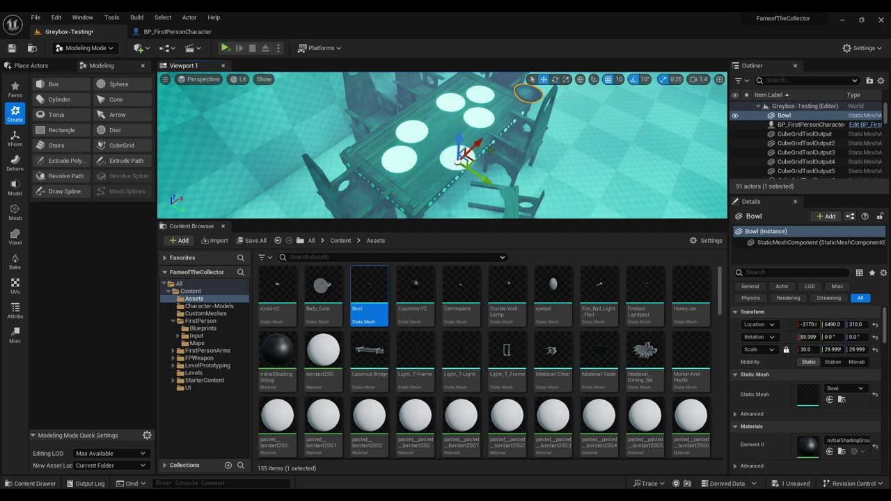
{"action": "left_click_drag", "start_coordinate": [479, 141], "coordinate": [391, 196]}
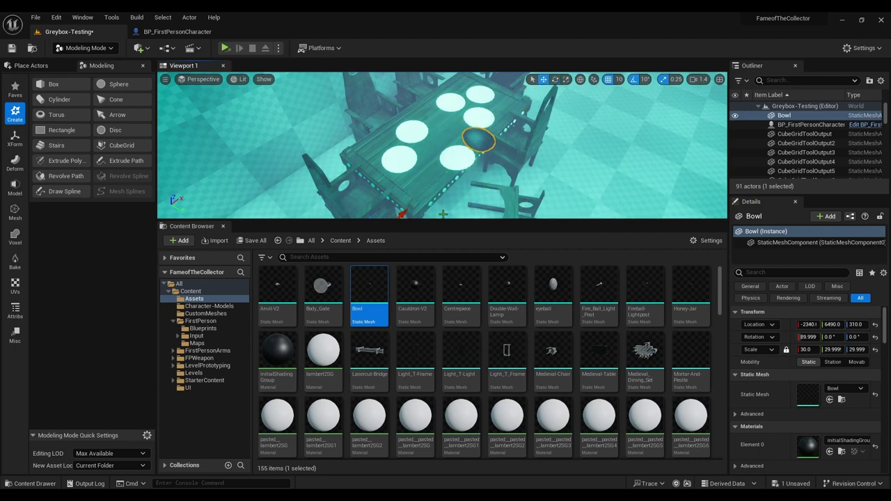
{"action": "mouse_move", "coordinate": [443, 214]}
{"action": "left_mouse_down"}
{"action": "mouse_move", "coordinate": [464, 183]}
{"action": "mouse_move", "coordinate": [390, 175]}
{"action": "left_mouse_up"}
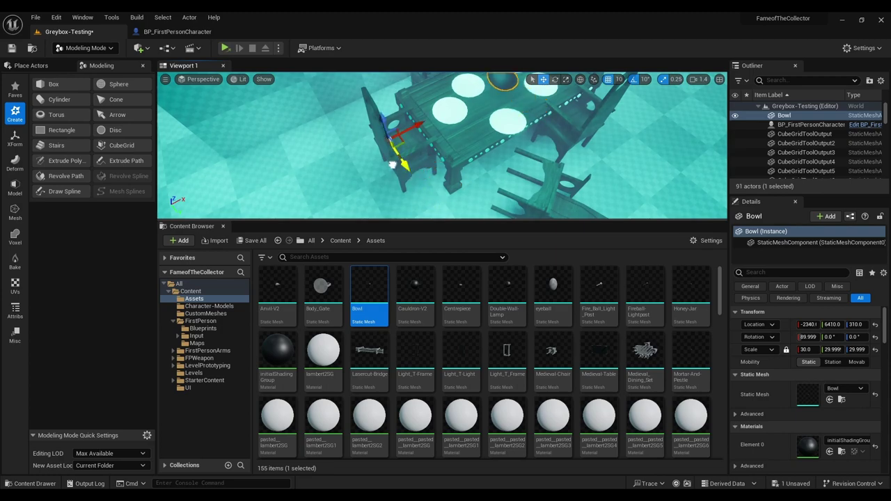
{"action": "right_click_drag", "start_coordinate": [421, 166], "coordinate": [421, 139]}
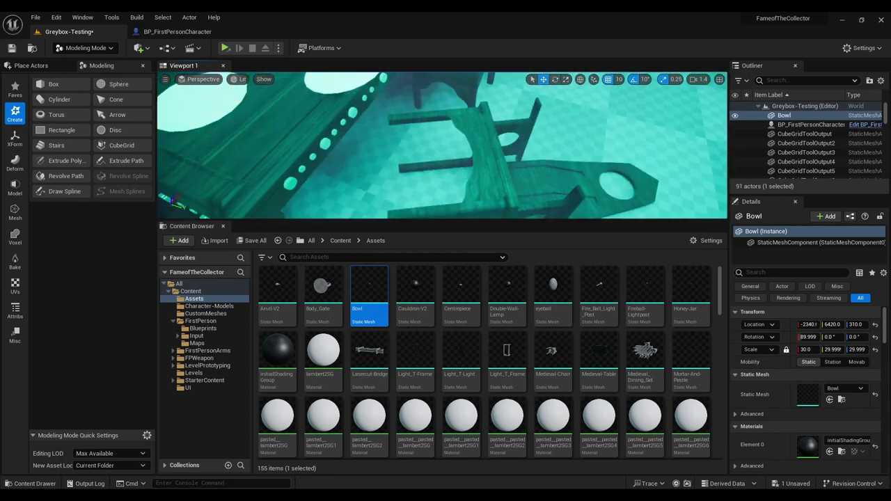
{"action": "scroll", "coordinate": [439, 105], "scroll_direction": "down", "scroll_amount": 5}
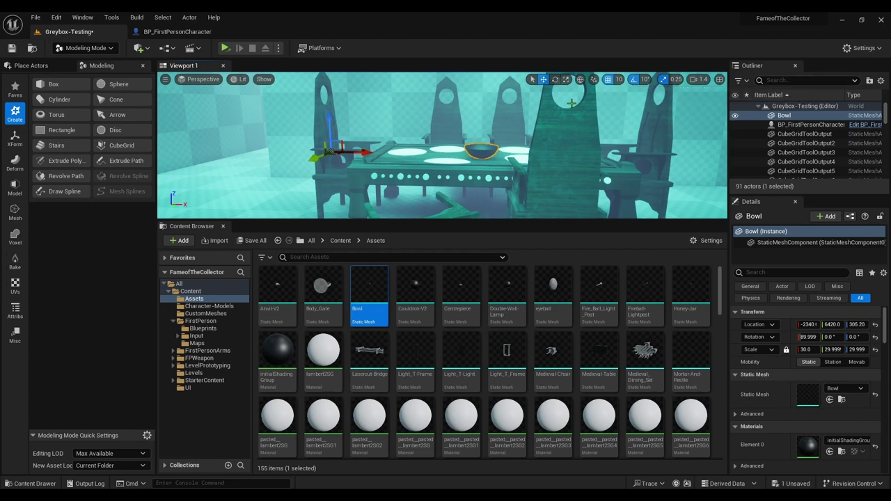
Step: Inspect the Bowl from several angles to check it rests on the tabletop at about Z 307.7
{"action": "key", "text": "f"}
{"action": "right_click_drag", "start_coordinate": [442, 146], "coordinate": [445, 149]}
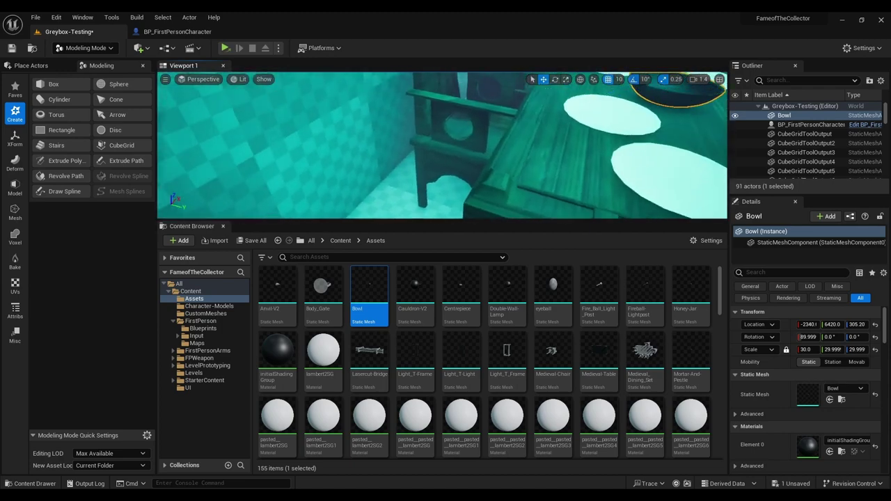
{"action": "left_click_drag", "start_coordinate": [445, 147], "coordinate": [459, 167], "text": "alt"}
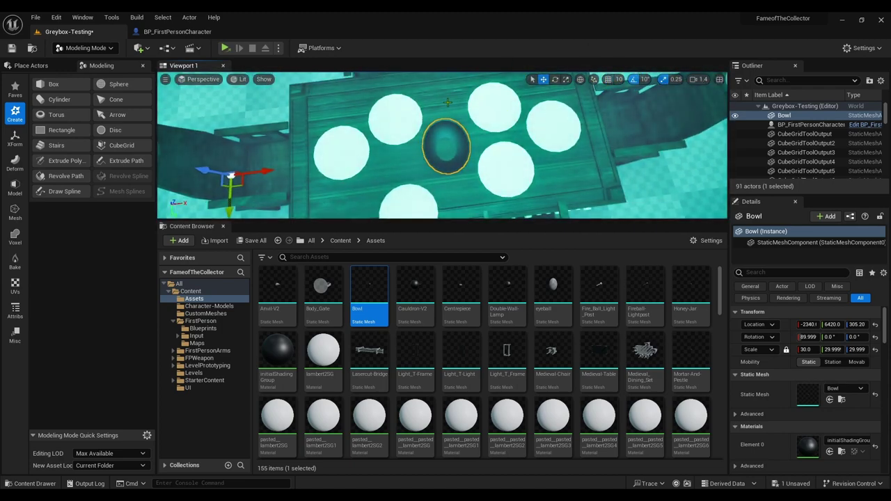
{"action": "right_click_drag", "start_coordinate": [447, 102], "coordinate": [487, 118]}
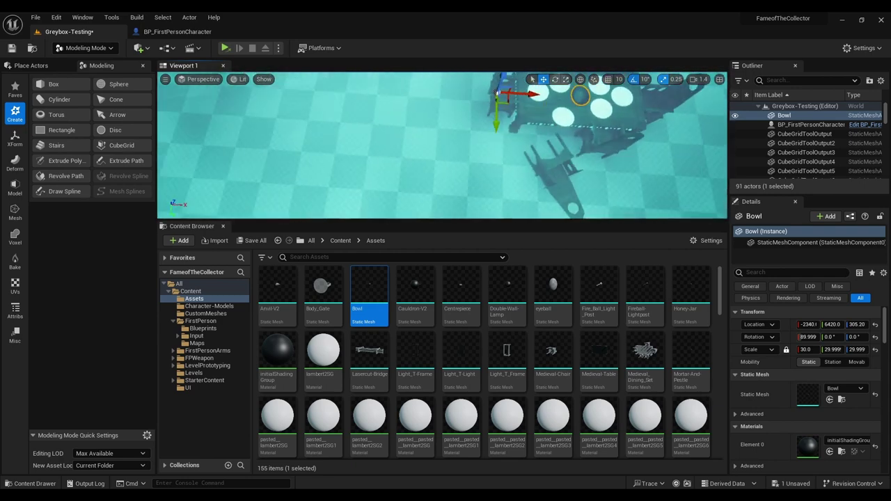
{"action": "right_click_drag", "start_coordinate": [446, 147], "coordinate": [417, 150]}
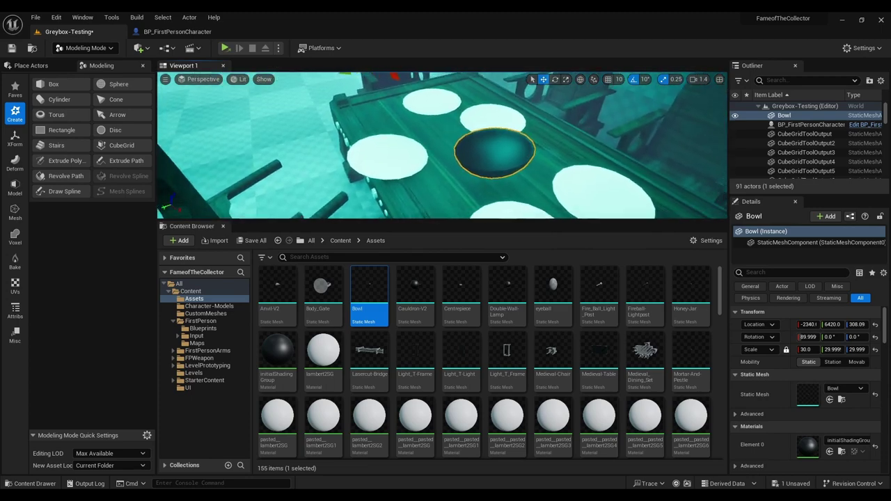
{"action": "mouse_move", "coordinate": [324, 96]}
{"action": "right_mouse_down"}
{"action": "mouse_move", "coordinate": [322, 132]}
{"action": "mouse_move", "coordinate": [346, 146]}
{"action": "right_mouse_up"}
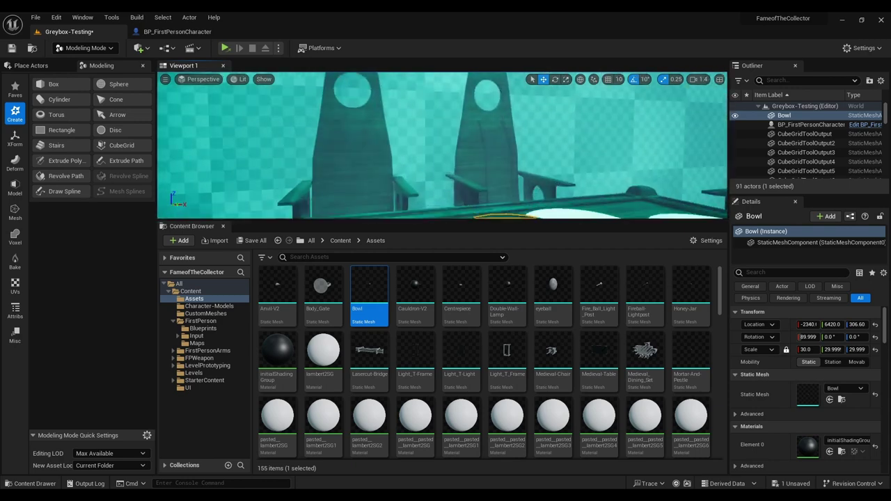
{"action": "right_click_drag", "start_coordinate": [347, 146], "coordinate": [261, 139]}
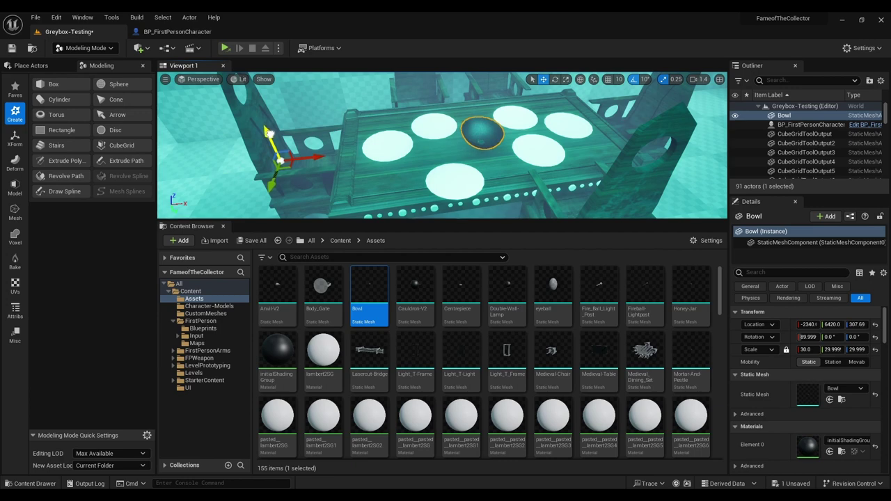
{"action": "right_click_drag", "start_coordinate": [268, 133], "coordinate": [268, 132]}
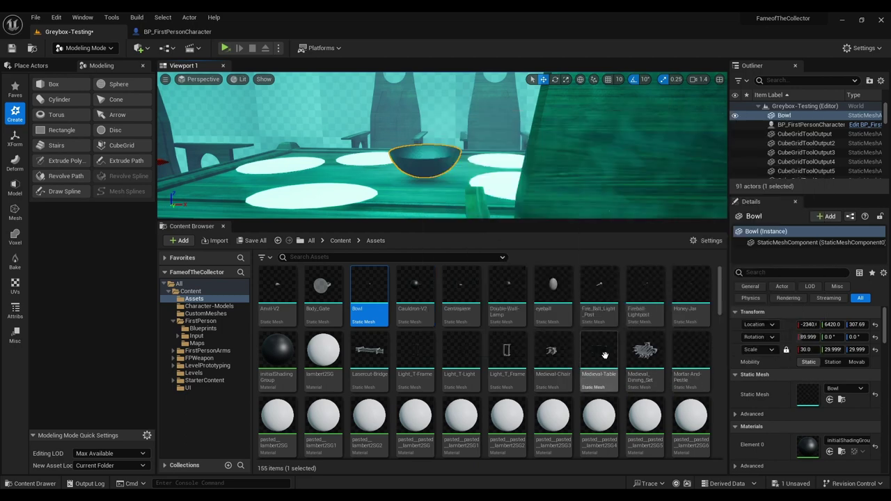
Step: Scroll the Content Browser down to the Pillars mesh and turn the view toward empty floor
{"action": "scroll", "coordinate": [446, 387], "scroll_direction": "down", "scroll_amount": 3}
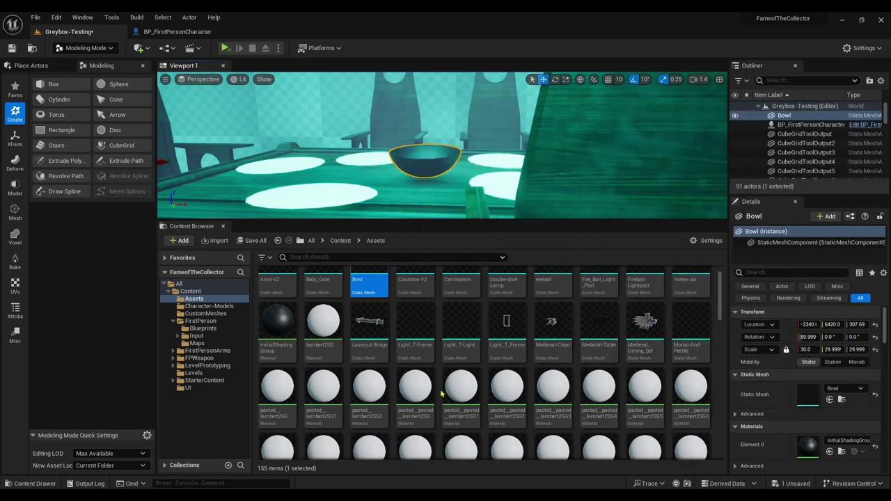
{"action": "scroll", "coordinate": [451, 386], "scroll_direction": "down", "scroll_amount": 2}
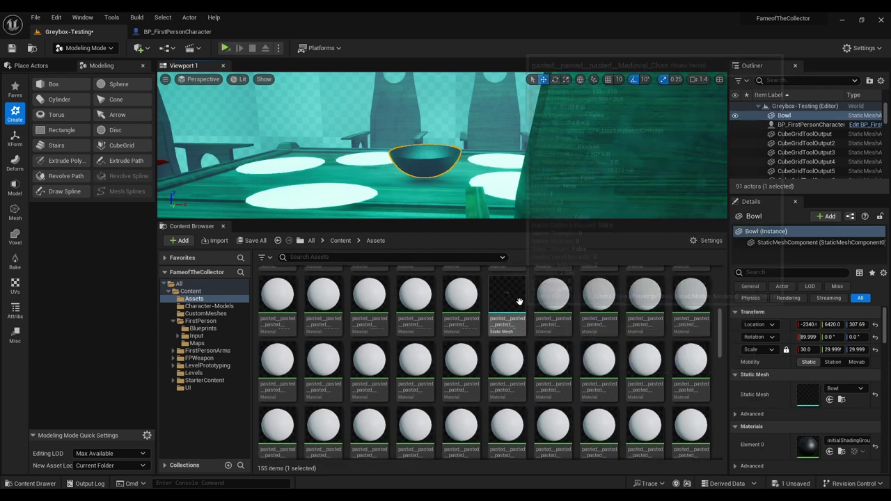
{"action": "scroll", "coordinate": [512, 390], "scroll_direction": "down", "scroll_amount": 3}
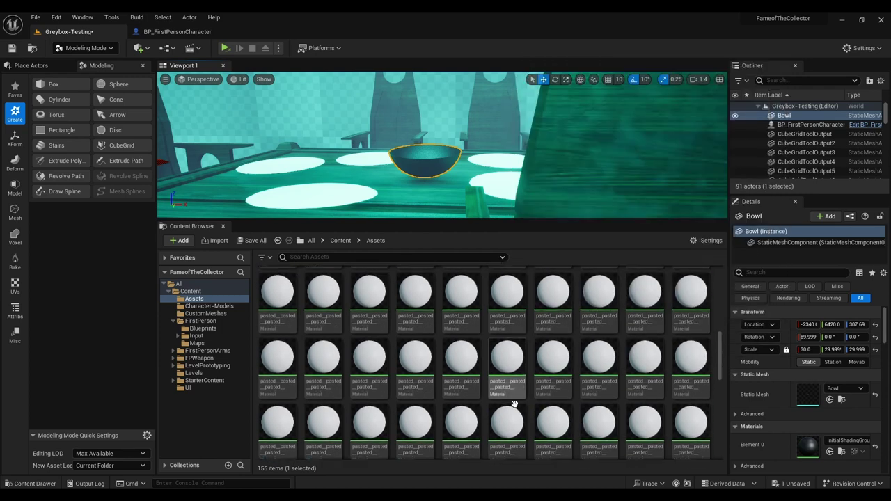
{"action": "scroll", "coordinate": [512, 394], "scroll_direction": "down", "scroll_amount": 3}
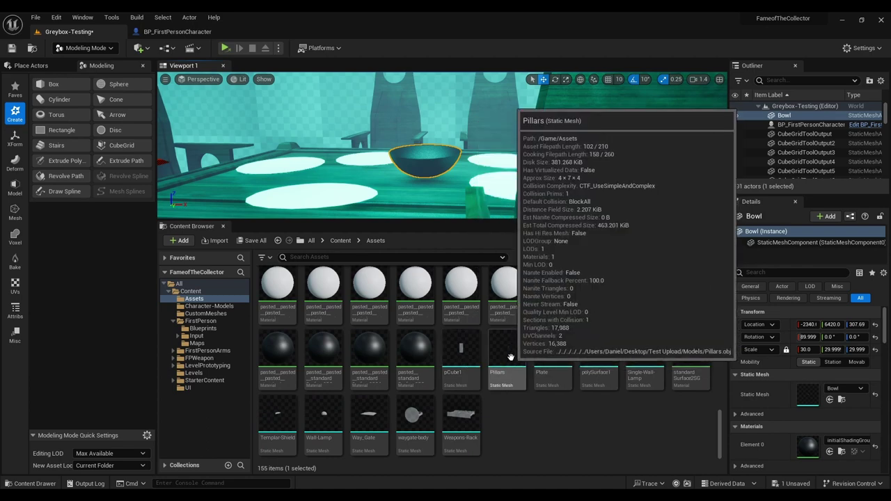
{"action": "right_click_drag", "start_coordinate": [442, 146], "coordinate": [570, 209]}
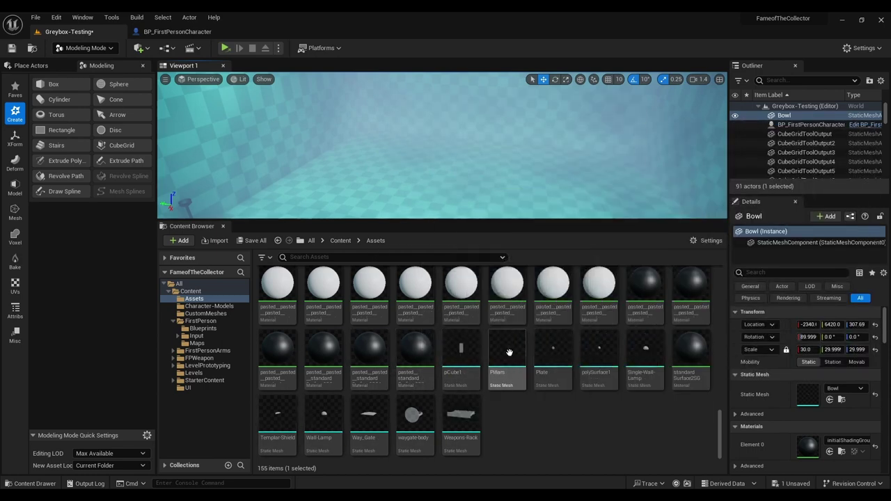
Step: Place the Pillars mesh on the floor and rotate it 90° to stand upright
{"action": "left_click_drag", "start_coordinate": [509, 353], "coordinate": [444, 169]}
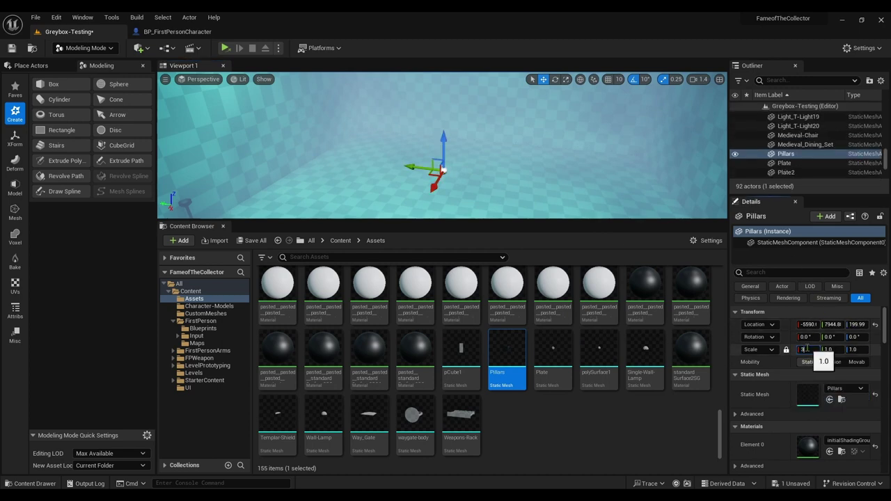
{"action": "right_click_drag", "start_coordinate": [443, 169], "coordinate": [450, 179]}
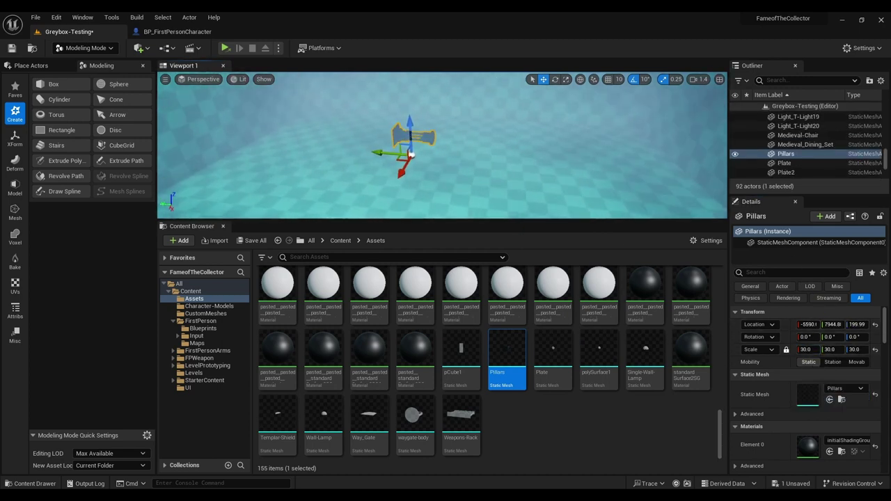
{"action": "key", "text": "e"}
{"action": "left_click_drag", "start_coordinate": [472, 174], "coordinate": [396, 189]}
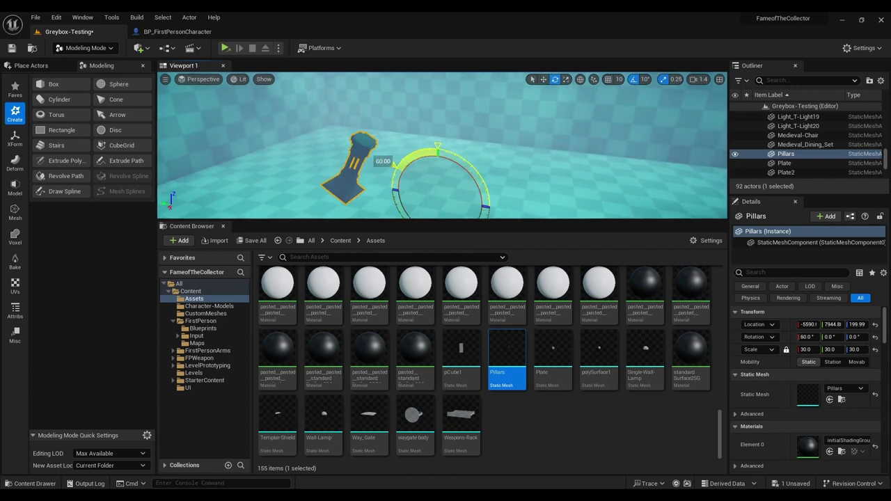
{"action": "mouse_move", "coordinate": [443, 146]}
{"action": "right_mouse_down"}
{"action": "mouse_move", "coordinate": [453, 153]}
{"action": "mouse_move", "coordinate": [445, 150]}
{"action": "right_mouse_up"}
{"action": "type", "text": "1"}
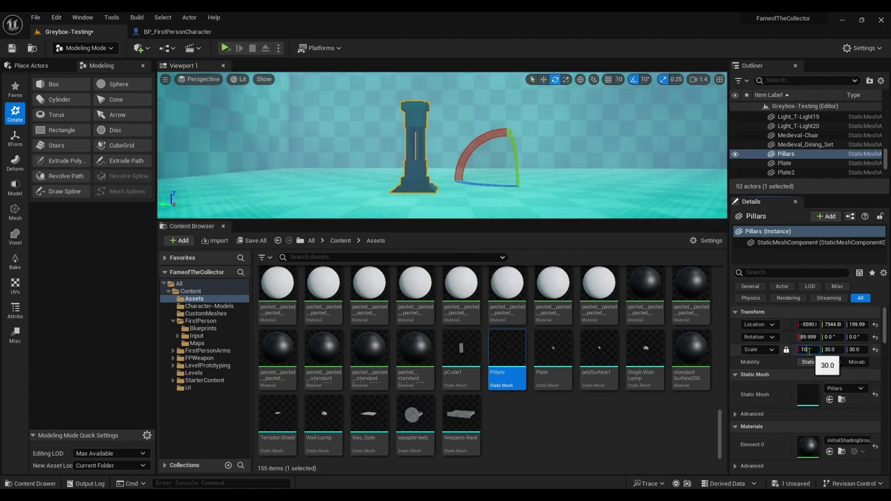
Step: Set the pillar's scale to 100 and frame the whole pillar in view
{"action": "type", "text": "0"}
{"action": "key", "text": "Return"}
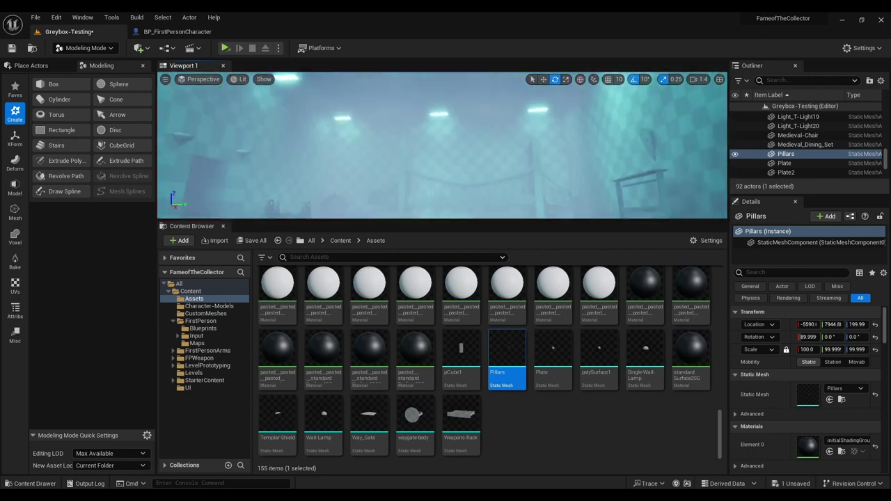
{"action": "right_click_drag", "start_coordinate": [443, 146], "coordinate": [446, 149]}
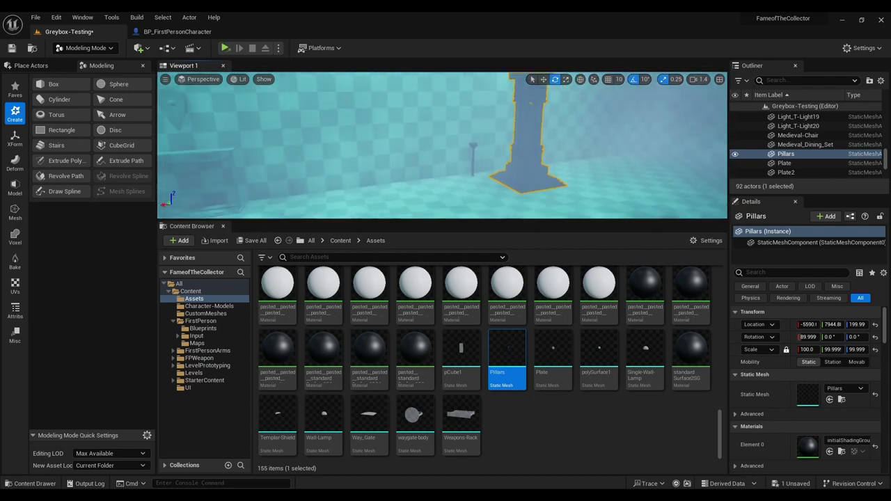
{"action": "right_click_drag", "start_coordinate": [348, 101], "coordinate": [348, 101]}
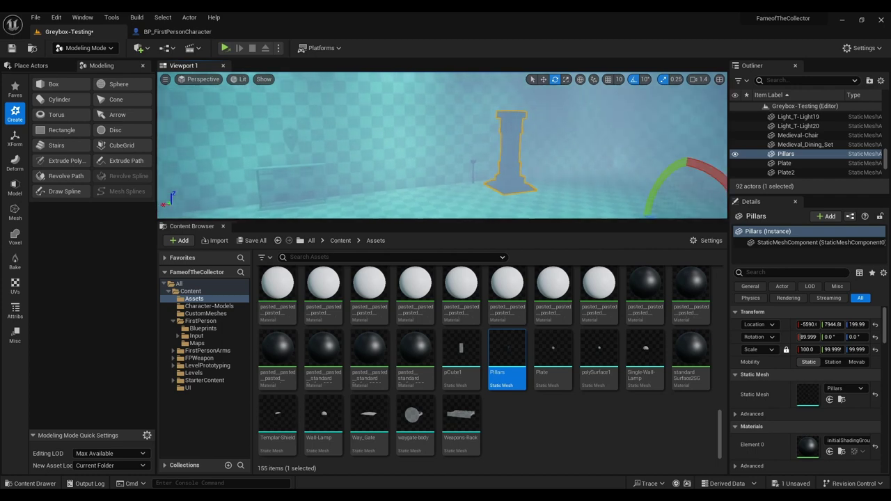
{"action": "right_click_drag", "start_coordinate": [444, 147], "coordinate": [445, 149]}
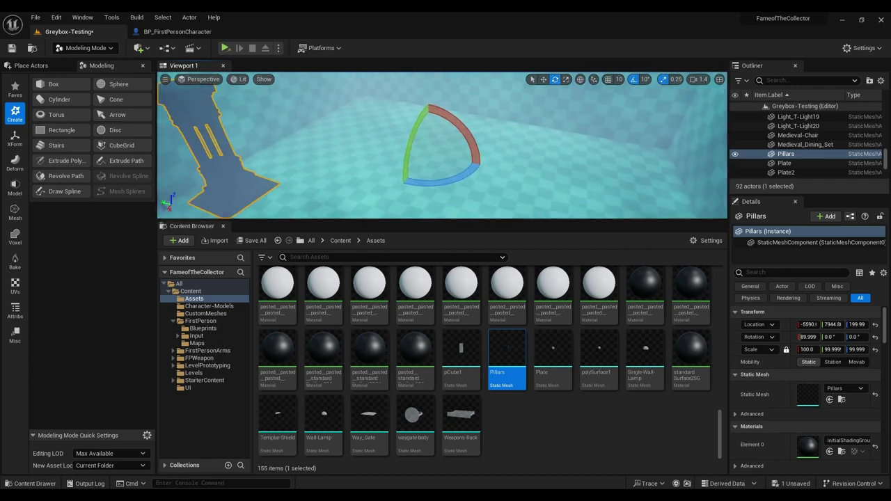
{"action": "right_click_drag", "start_coordinate": [551, 175], "coordinate": [551, 176]}
{"action": "key", "text": "w"}
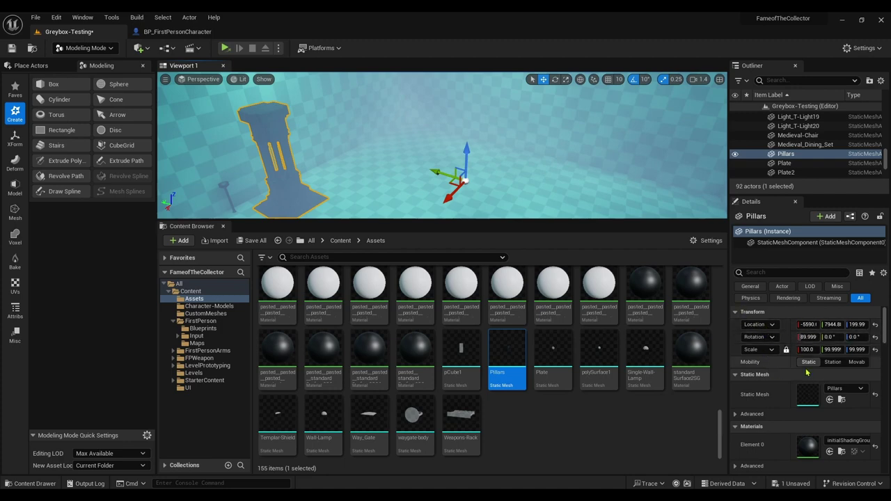
{"action": "scroll", "coordinate": [810, 381], "scroll_direction": "down", "scroll_amount": 3}
{"action": "scroll", "coordinate": [809, 383], "scroll_direction": "down", "scroll_amount": 3}
{"action": "scroll", "coordinate": [811, 389], "scroll_direction": "down", "scroll_amount": 2}
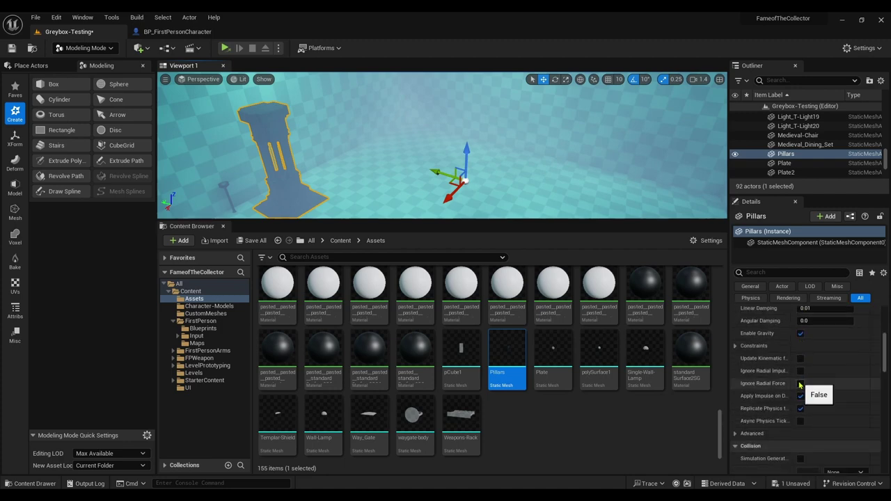
{"action": "right_click_drag", "start_coordinate": [432, 108], "coordinate": [432, 108]}
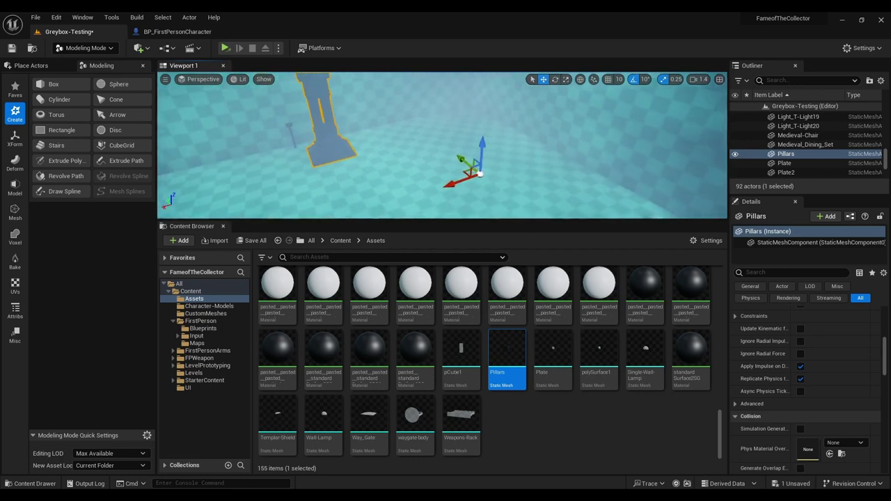
{"action": "right_click_drag", "start_coordinate": [466, 168], "coordinate": [466, 168]}
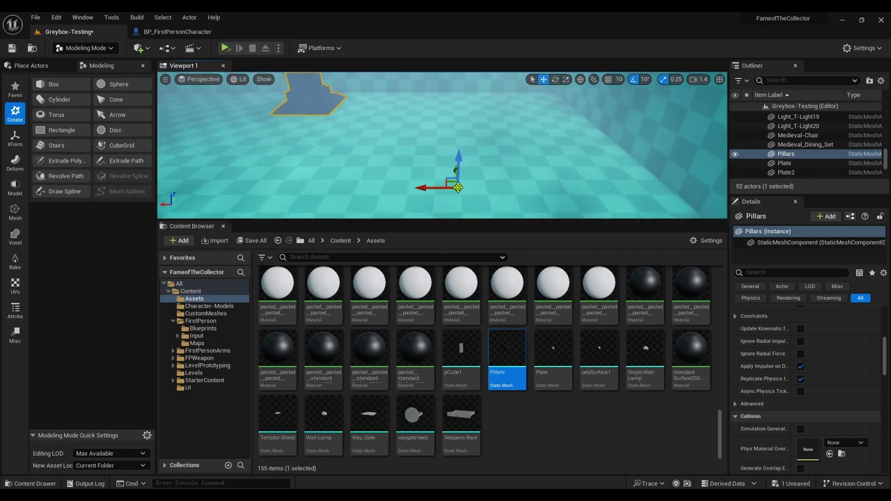
{"action": "left_click_drag", "start_coordinate": [458, 187], "coordinate": [447, 193]}
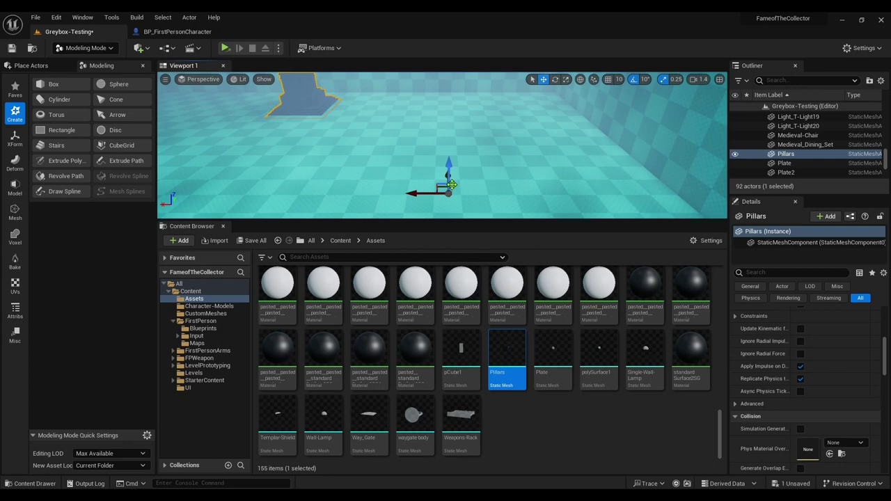
{"action": "key", "text": "ctrl+z"}
{"action": "right_click_drag", "start_coordinate": [452, 185], "coordinate": [452, 184]}
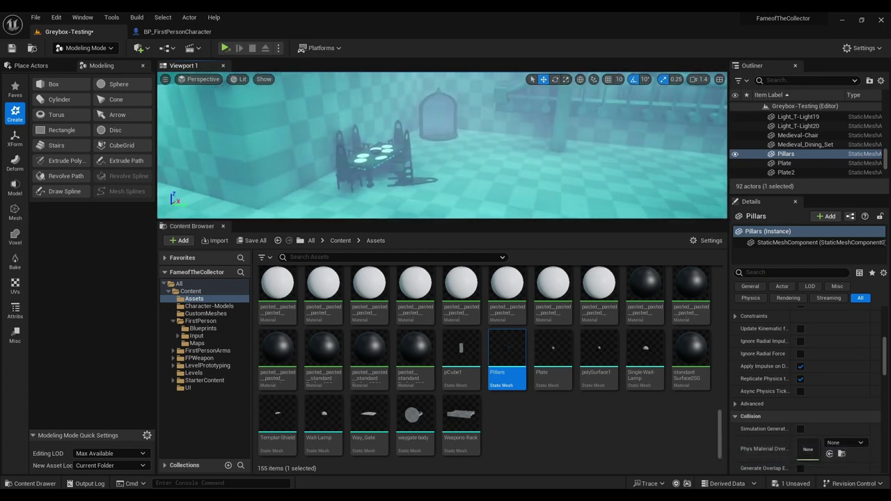